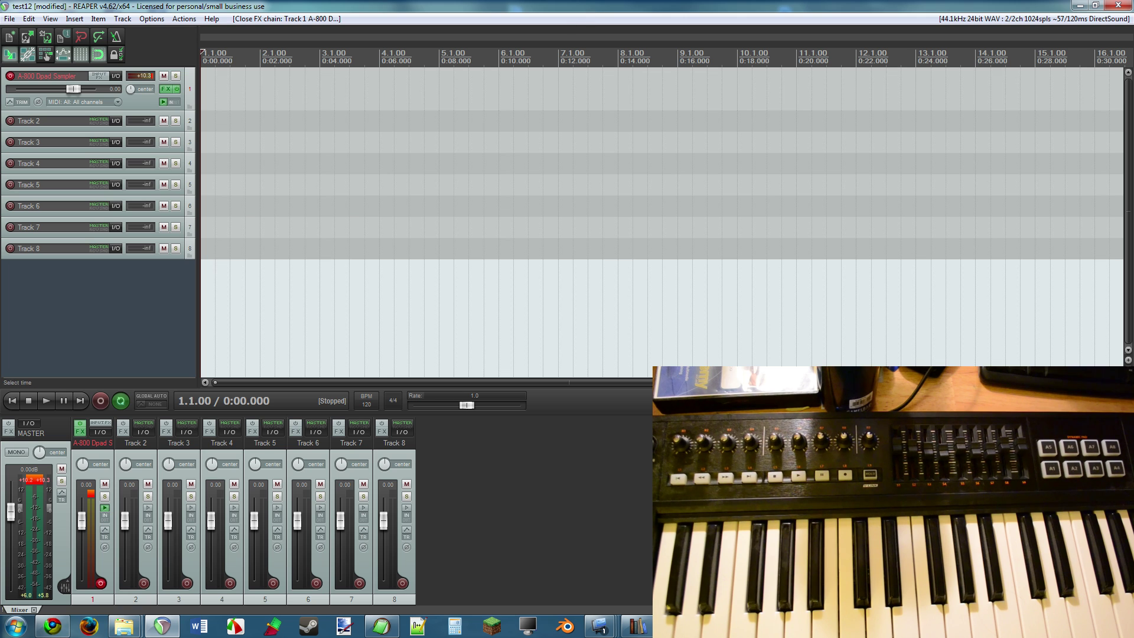
Step: Launch the A-PRO Editor, review pad A1's message type options, then close the editor
click(15, 625)
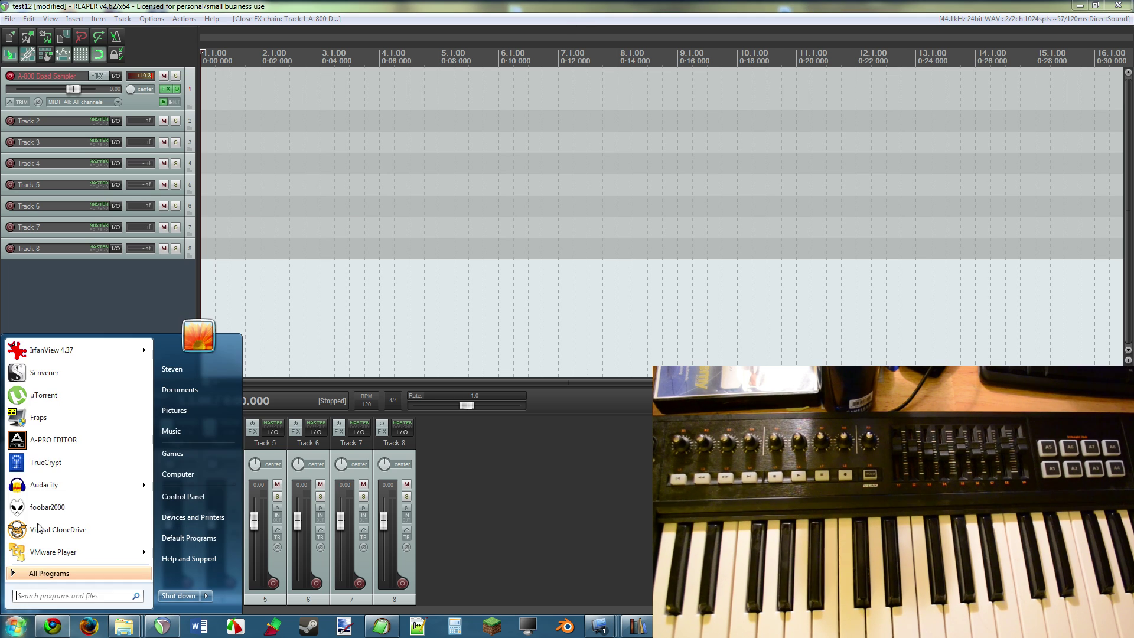
click(52, 440)
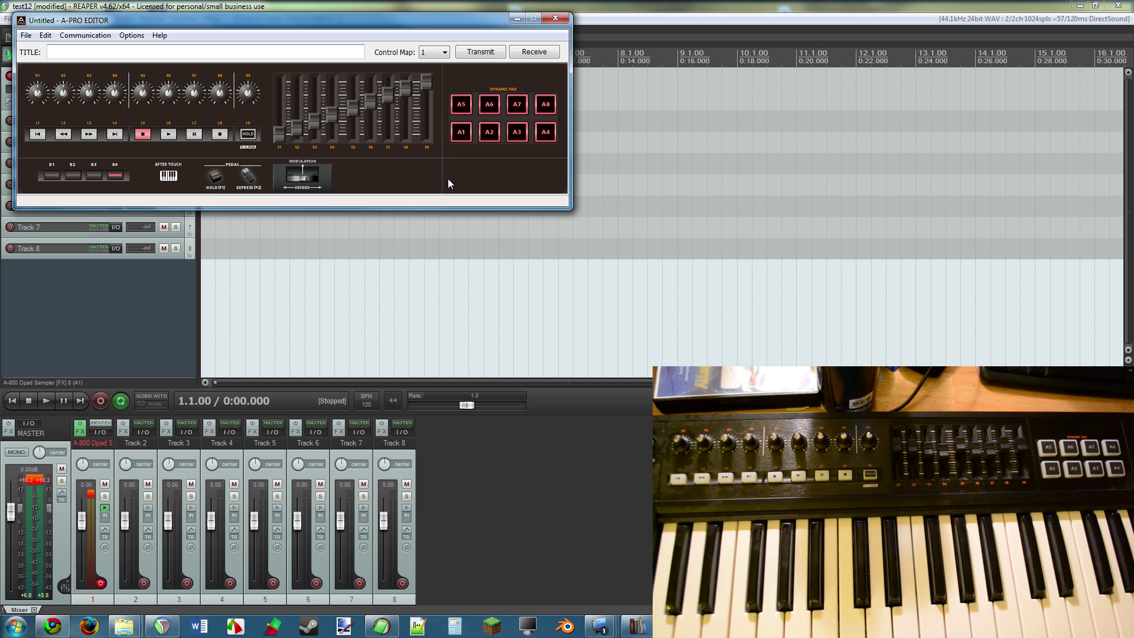
double_click(460, 137)
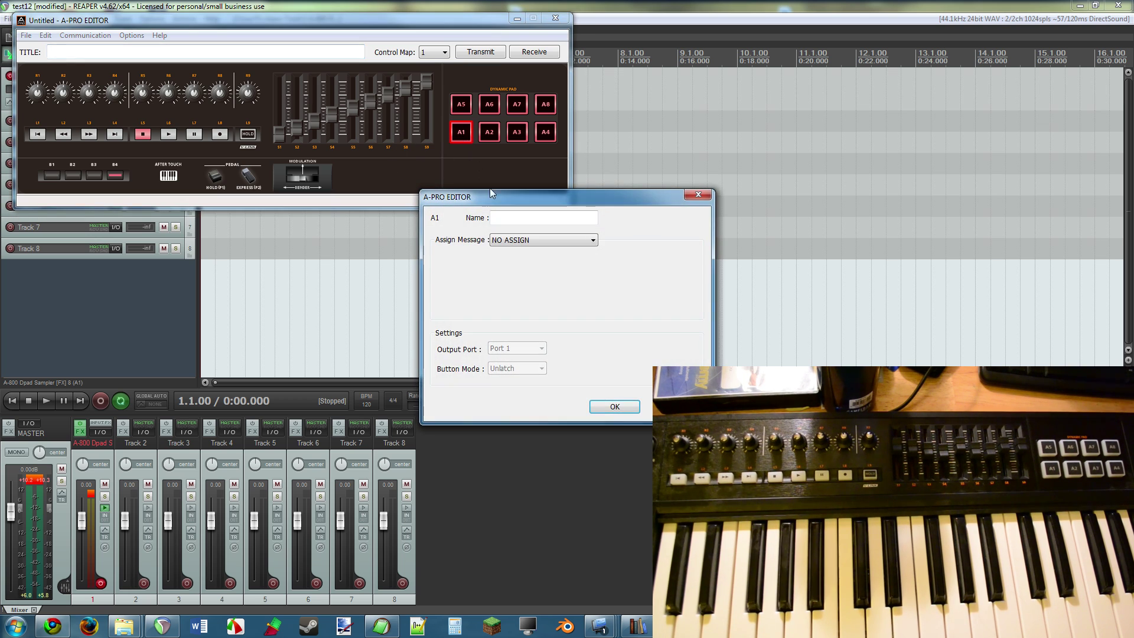
click(524, 240)
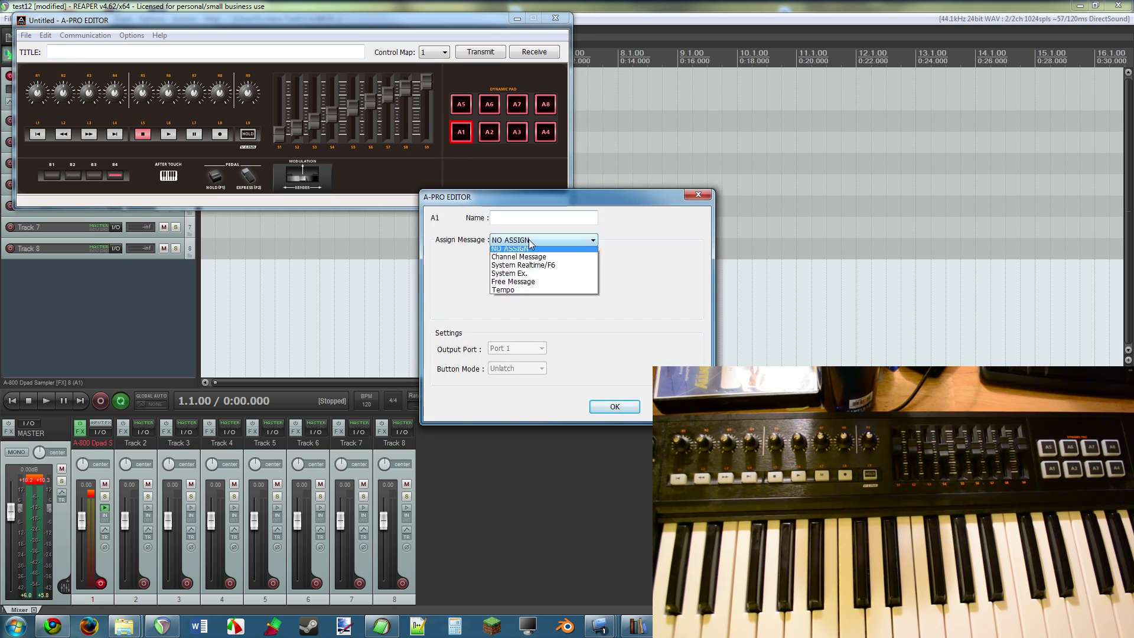
click(625, 243)
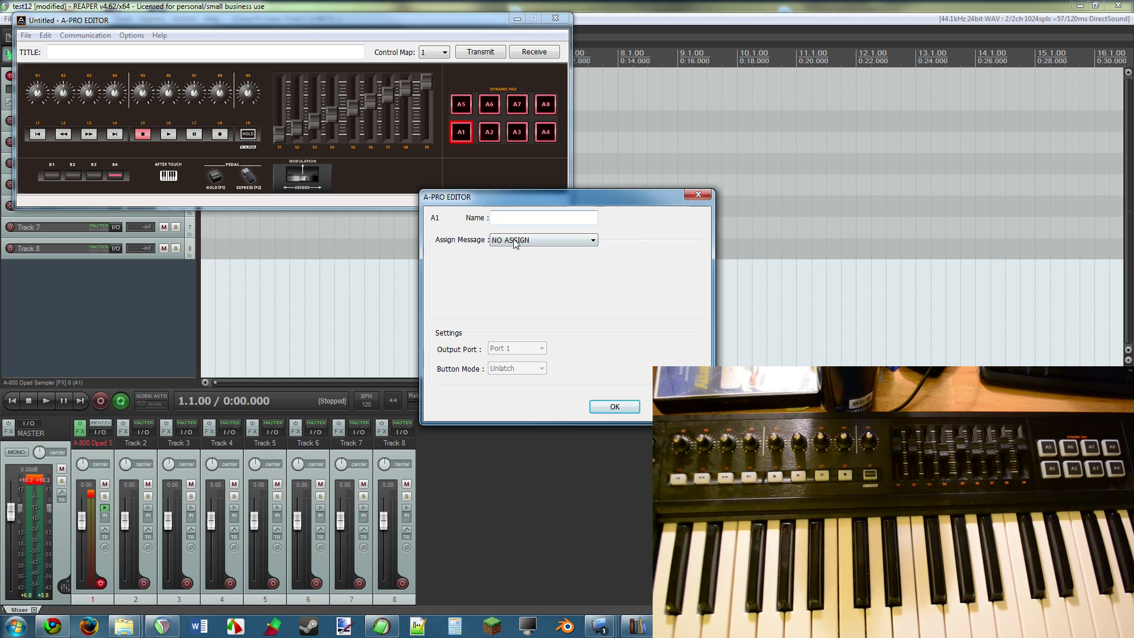
click(515, 242)
click(636, 234)
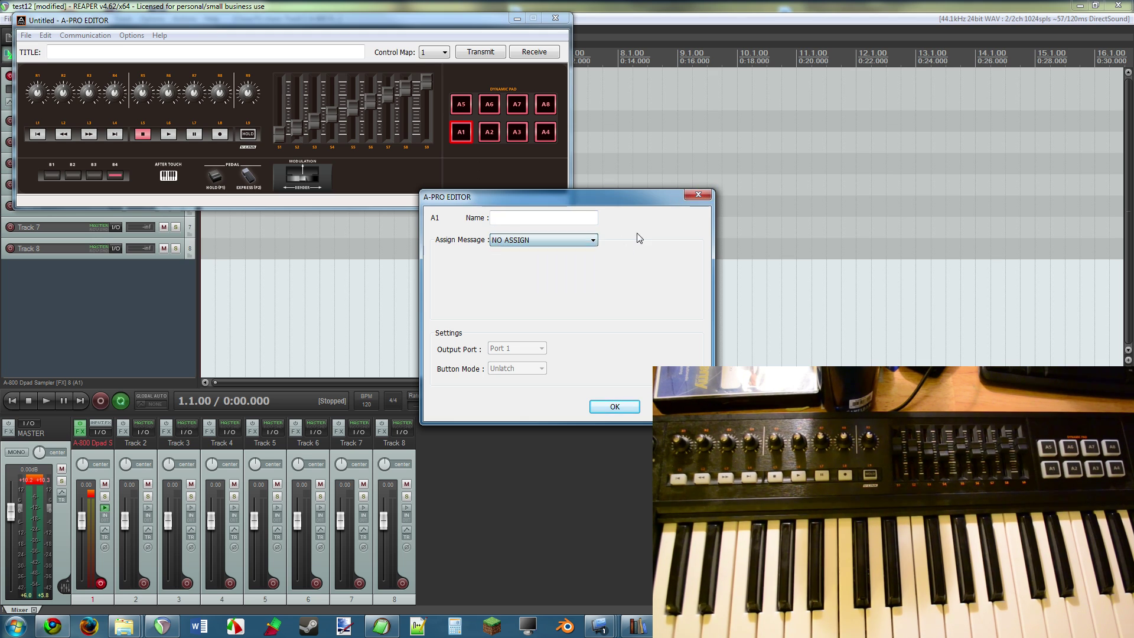
click(707, 195)
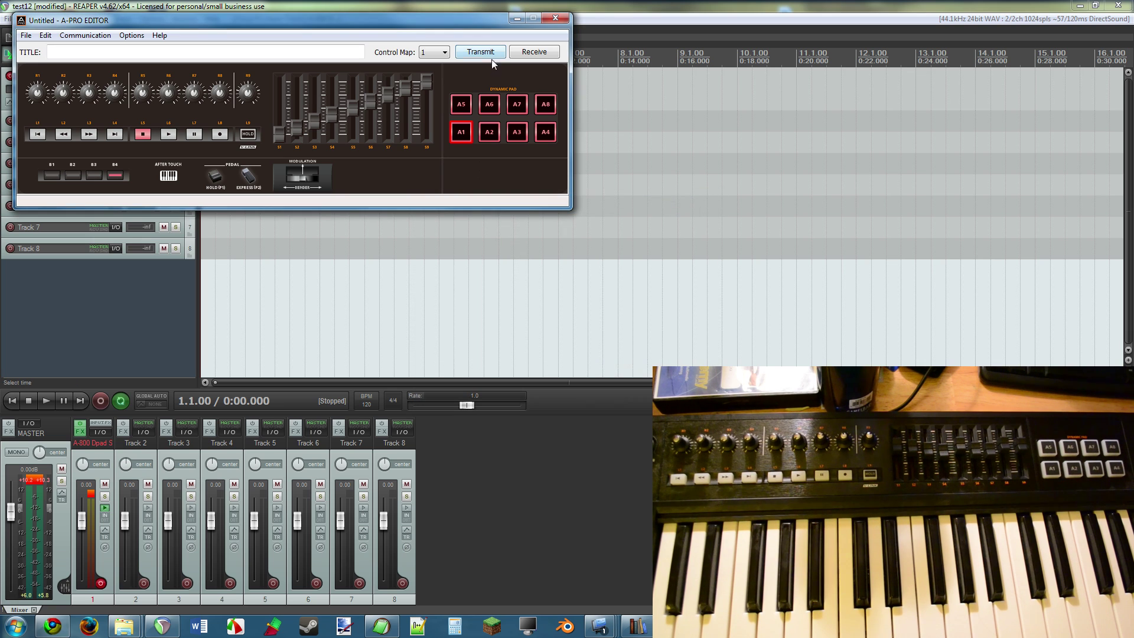
click(555, 18)
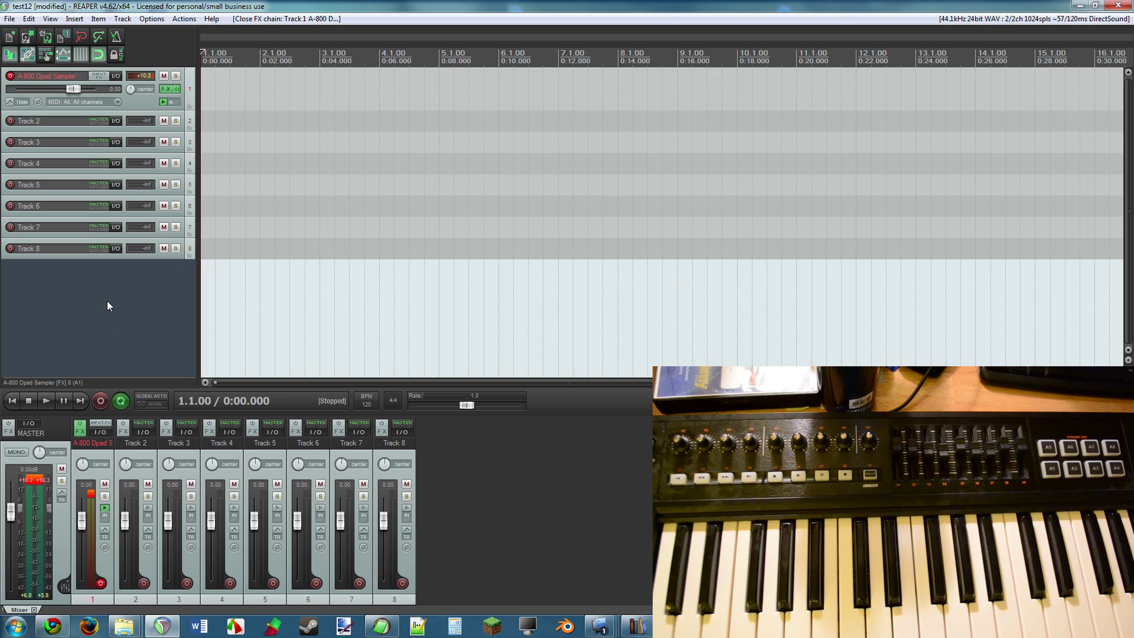
Step: Open the A-800 Dpad Sampler track's FX chain and view the A2, A3, A4 and A1 samplers
click(166, 89)
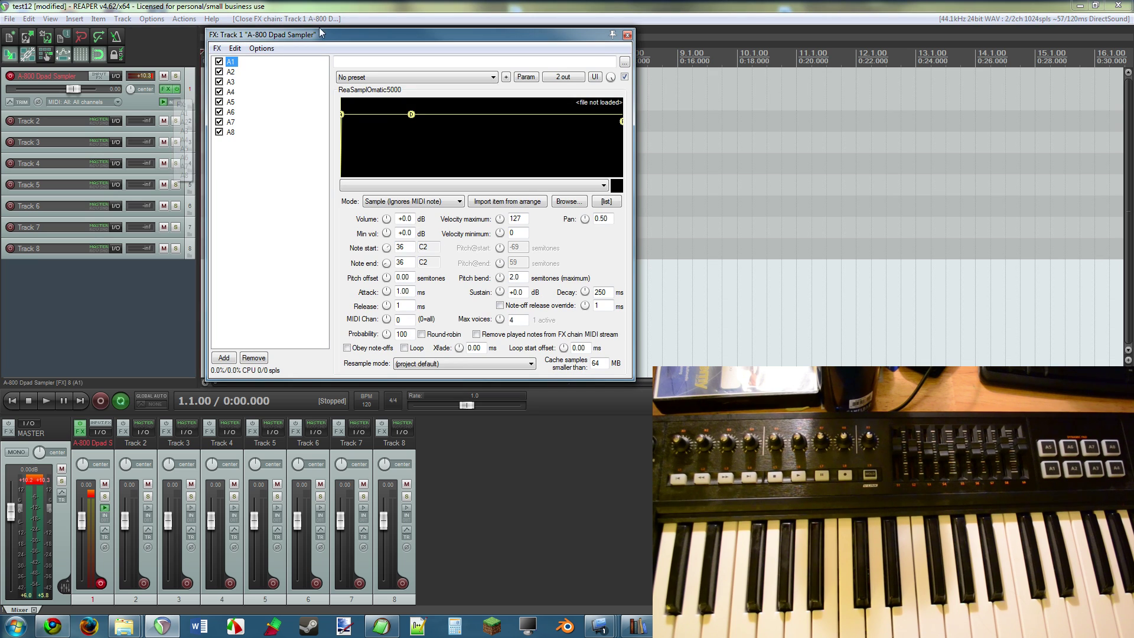
click(230, 72)
click(230, 81)
click(231, 91)
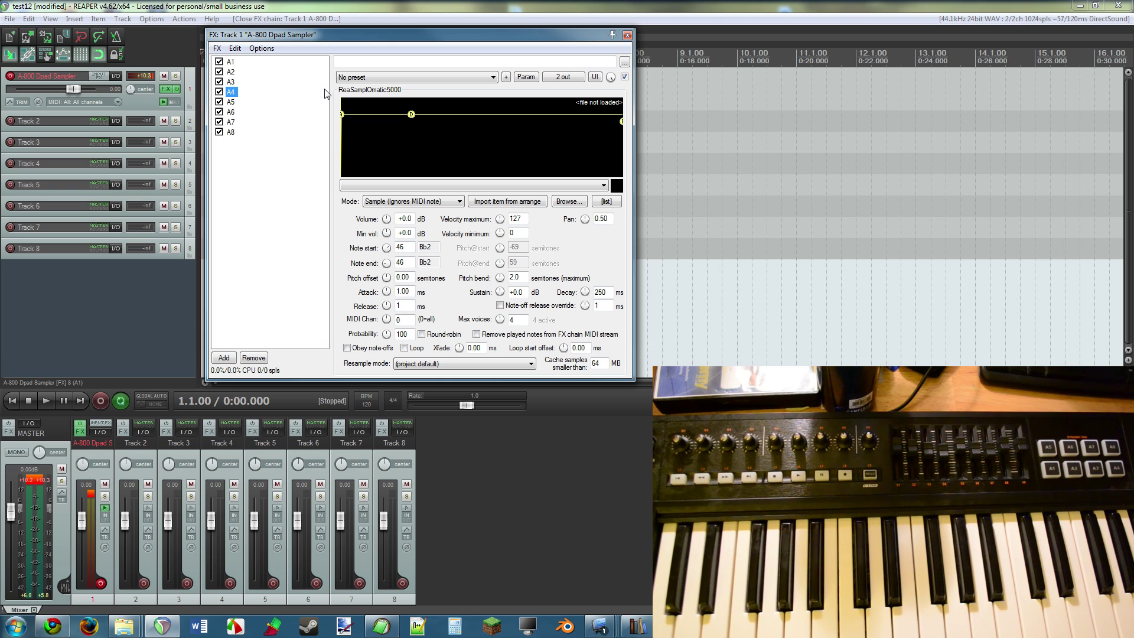
click(231, 62)
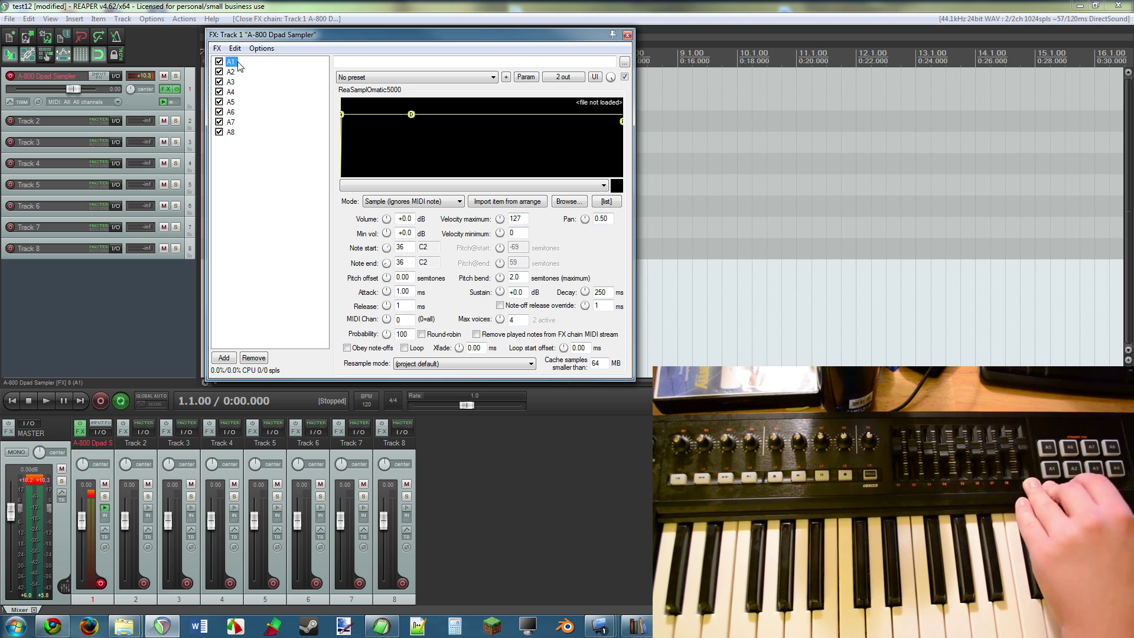
Step: Compare the Note start settings of the A1, A2 and A3 ReaSamplOmatic5000 instances
click(232, 81)
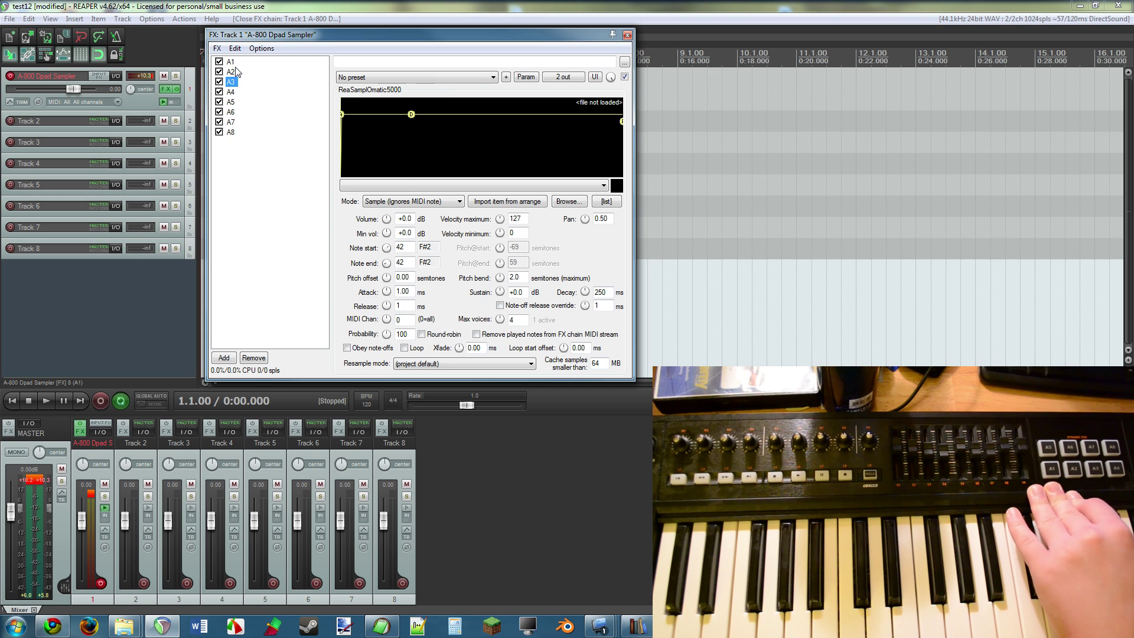
click(235, 62)
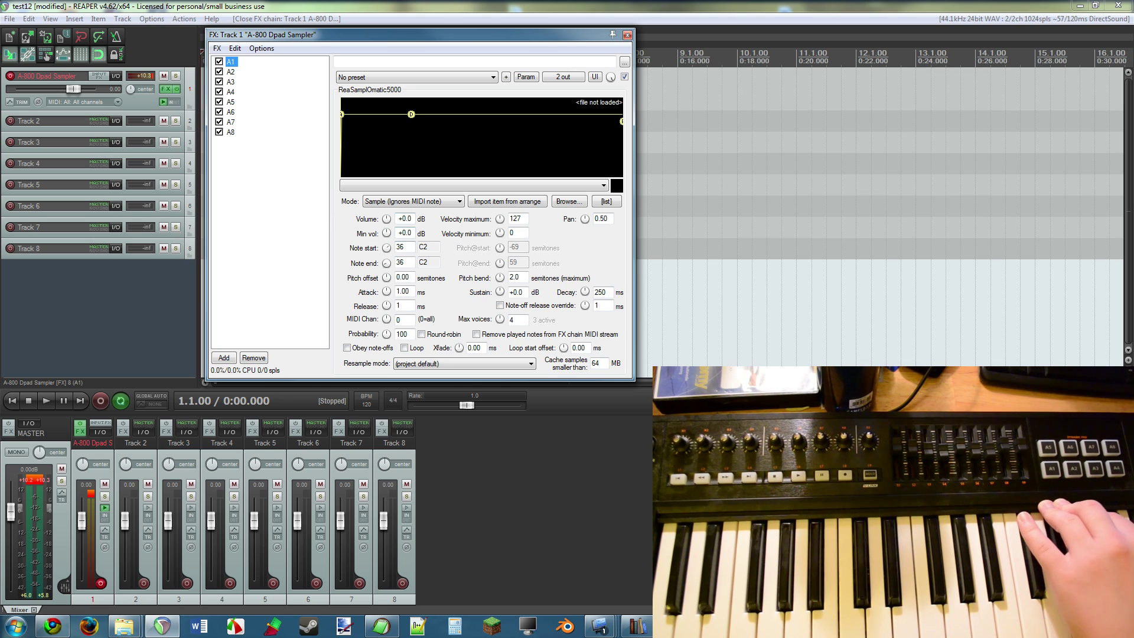
click(230, 71)
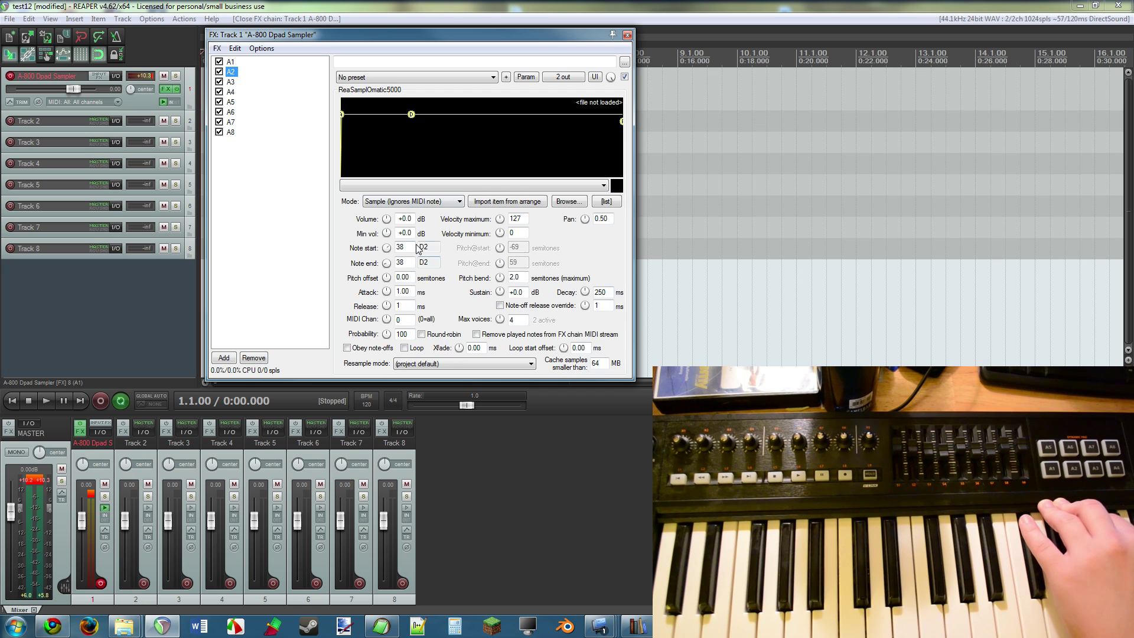
key(Down)
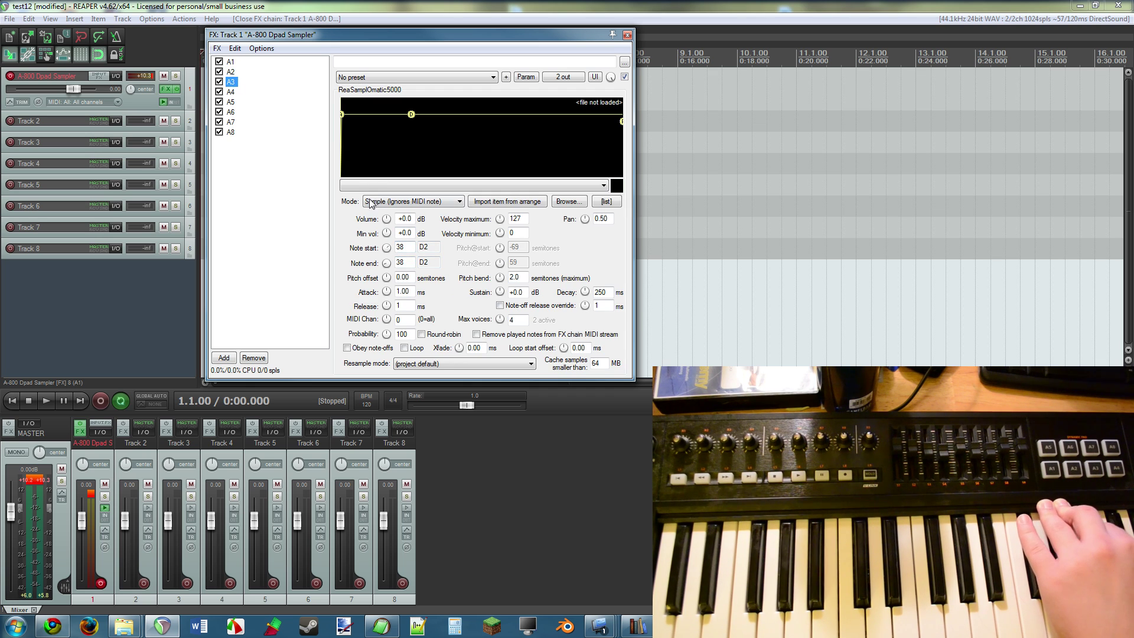
click(404, 247)
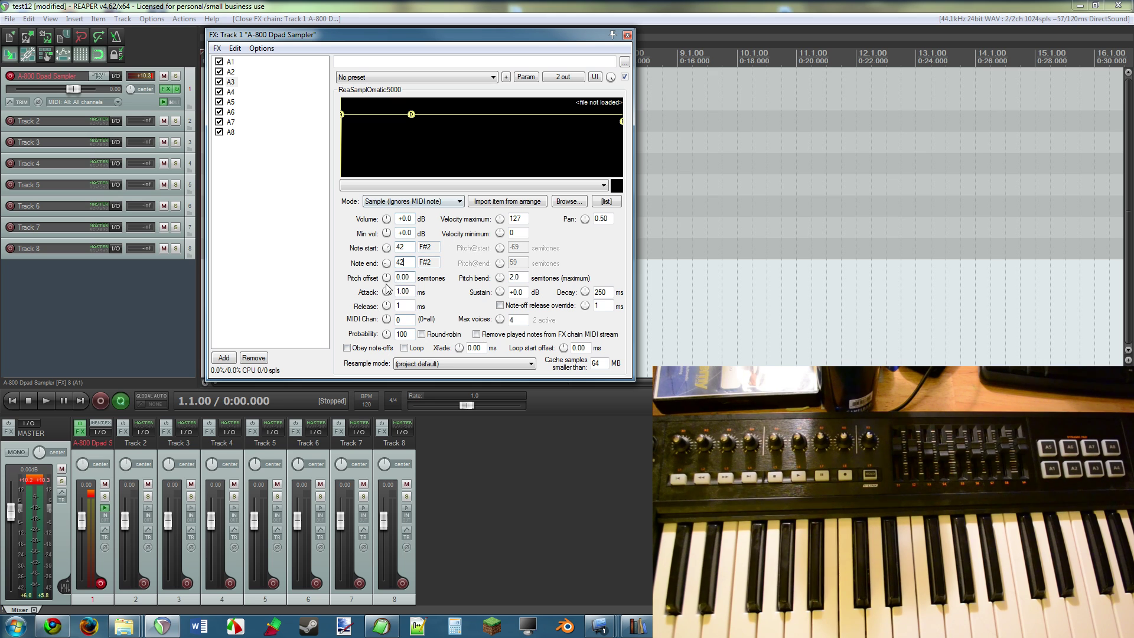
click(236, 63)
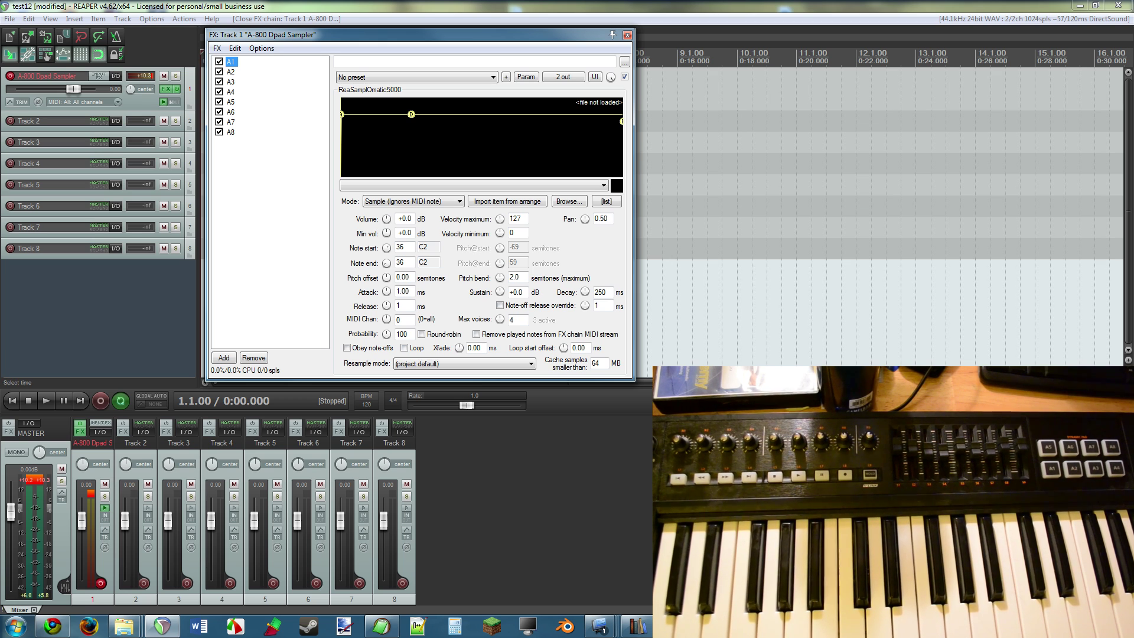
Step: Load Snare 2, kit 6.wav from the drum sample folder into pad A1's sampler
drag(1133, 195, 791, 61)
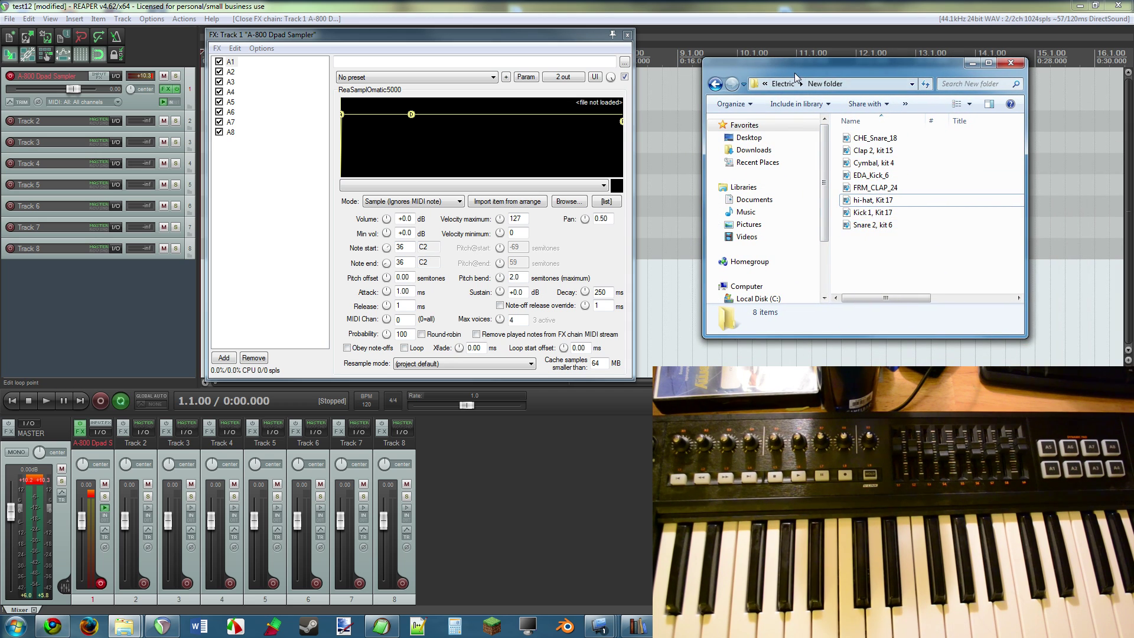
drag(795, 70, 1133, 159)
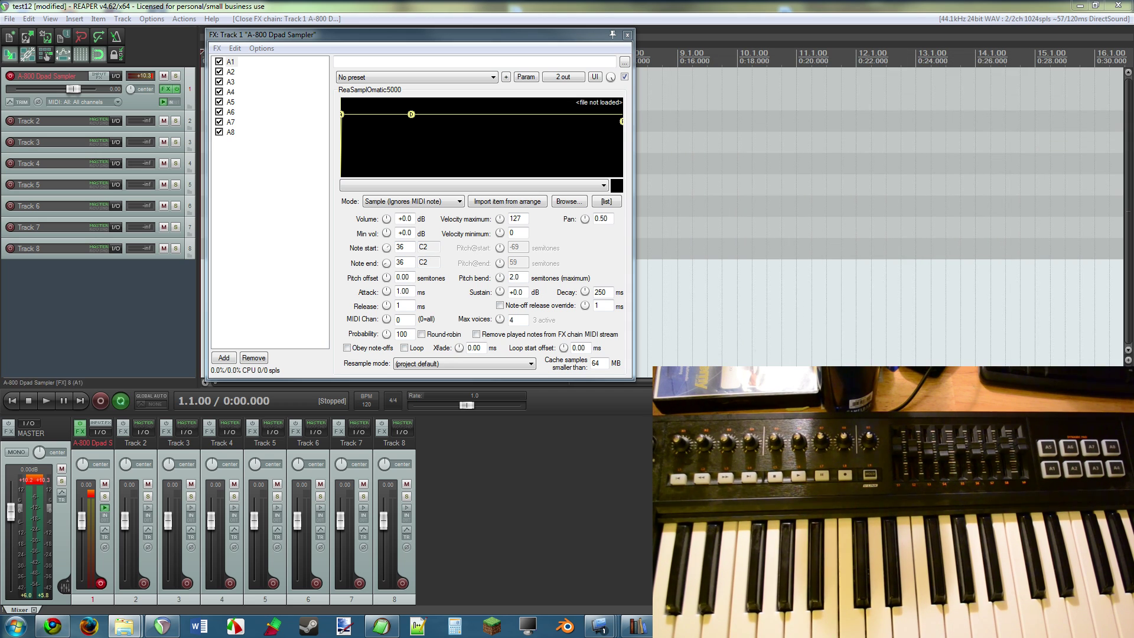
drag(1131, 278, 441, 133)
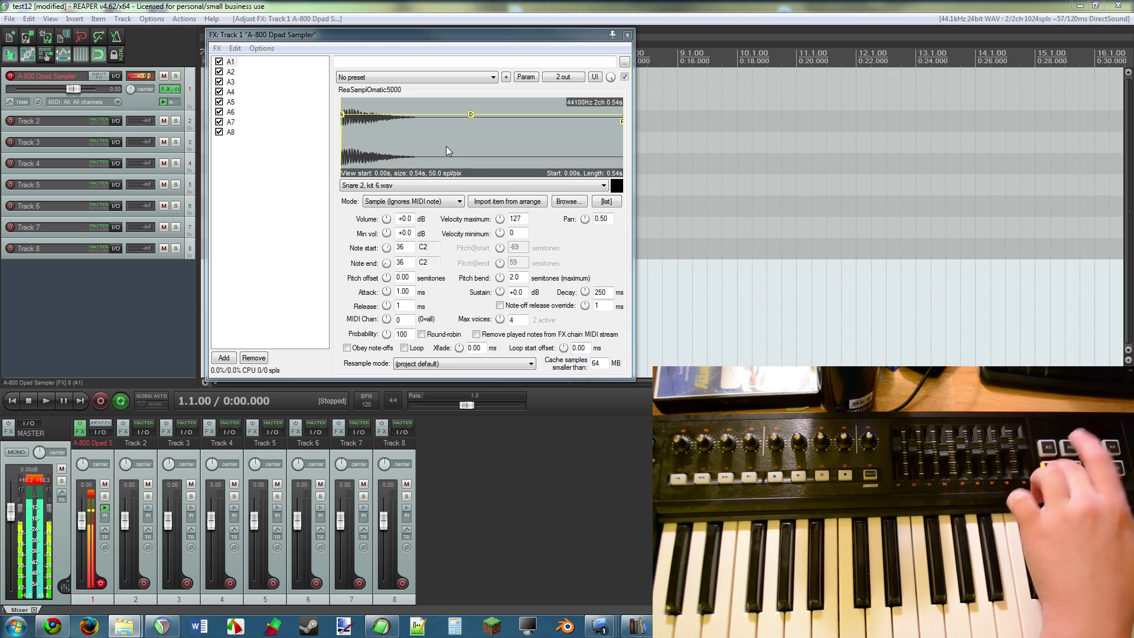
Step: Load Kick 1, Kit 17.wav into pad A2's sampler and recheck A1's snare
click(231, 72)
drag(1133, 177, 465, 134)
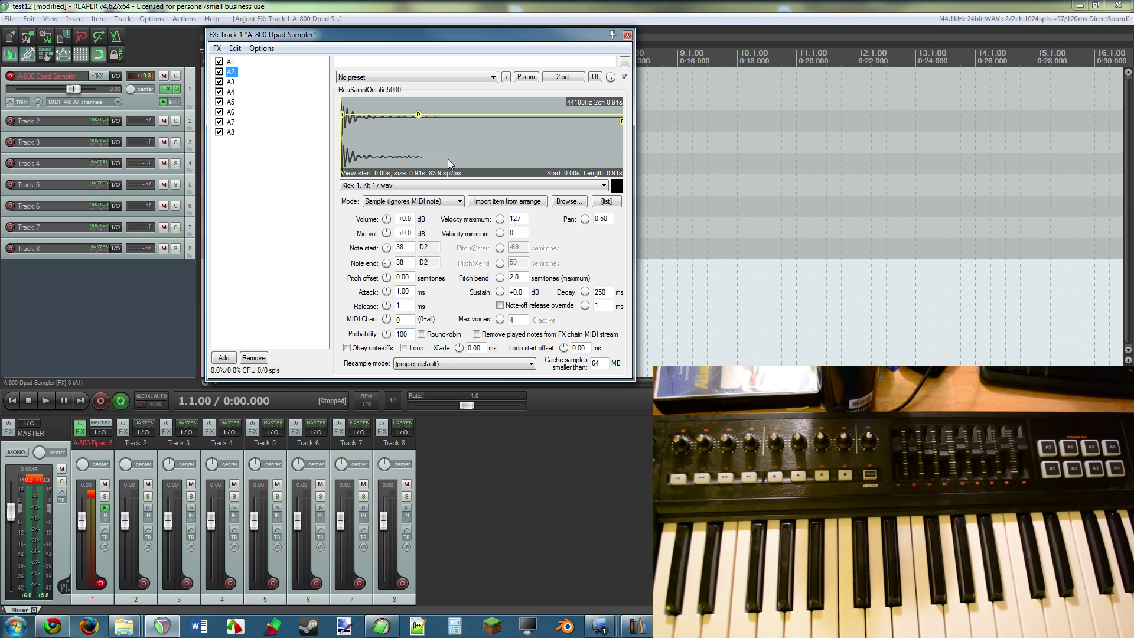
click(230, 62)
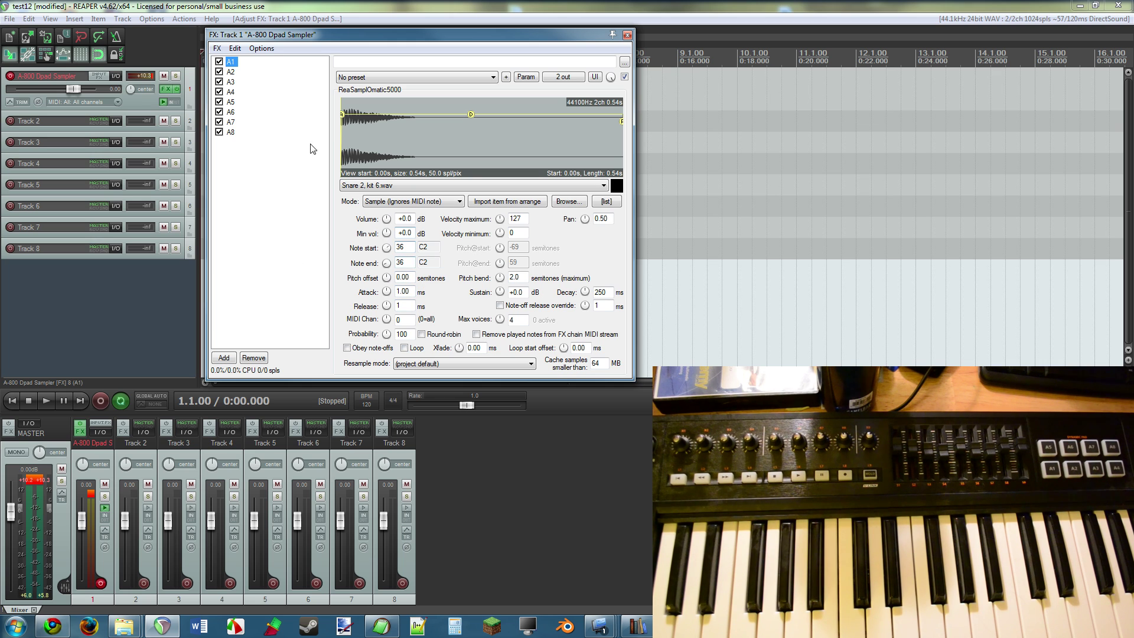
click(230, 71)
click(230, 81)
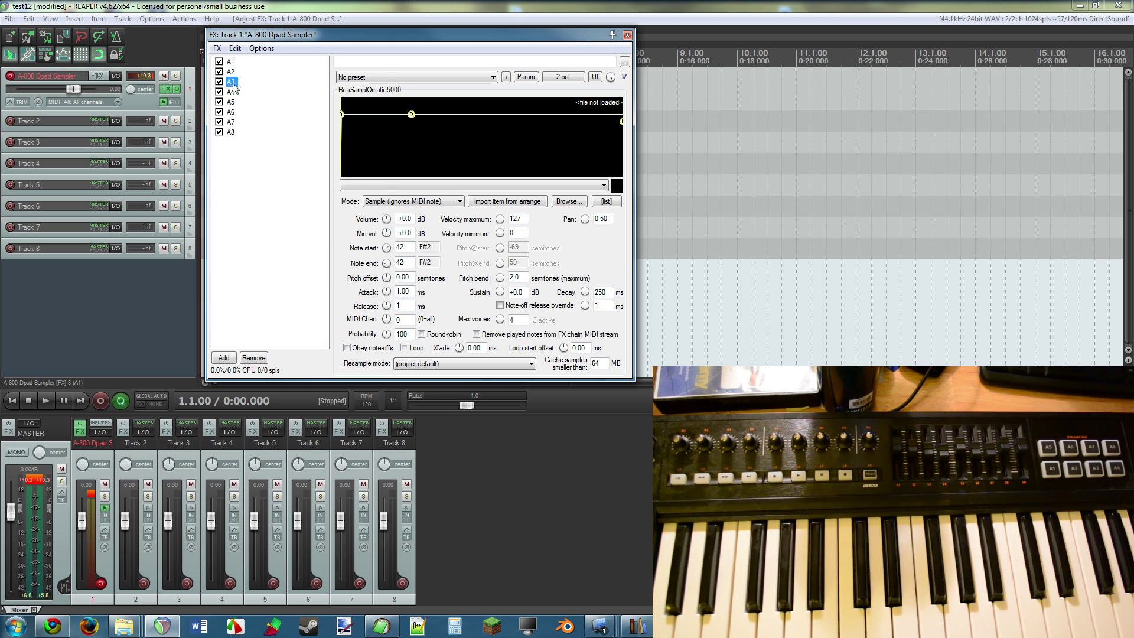
click(231, 62)
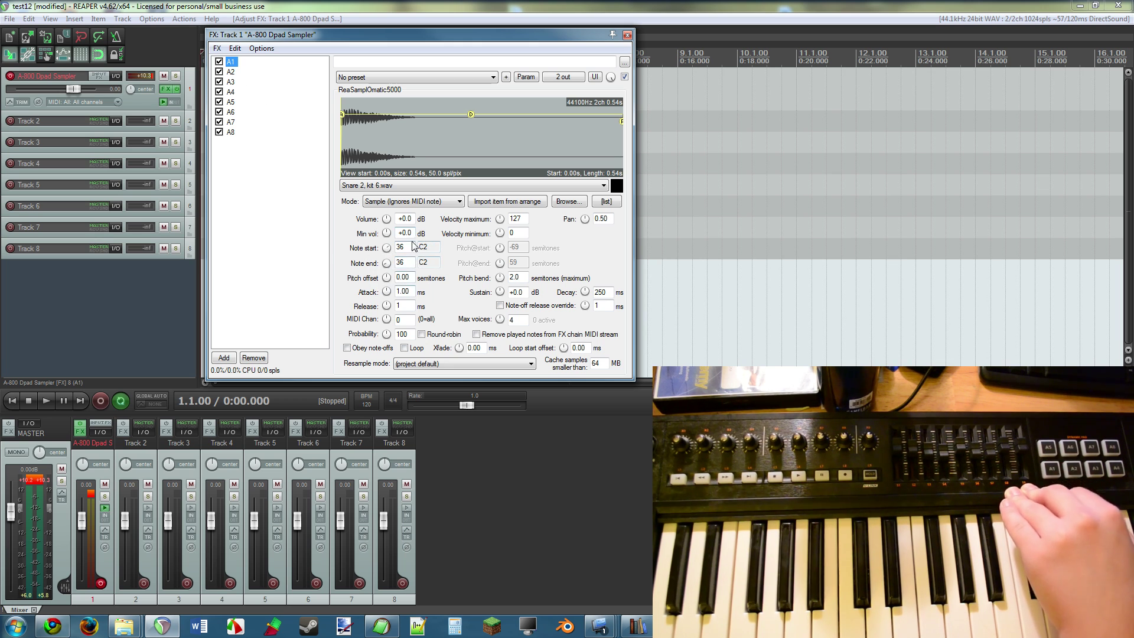
click(231, 81)
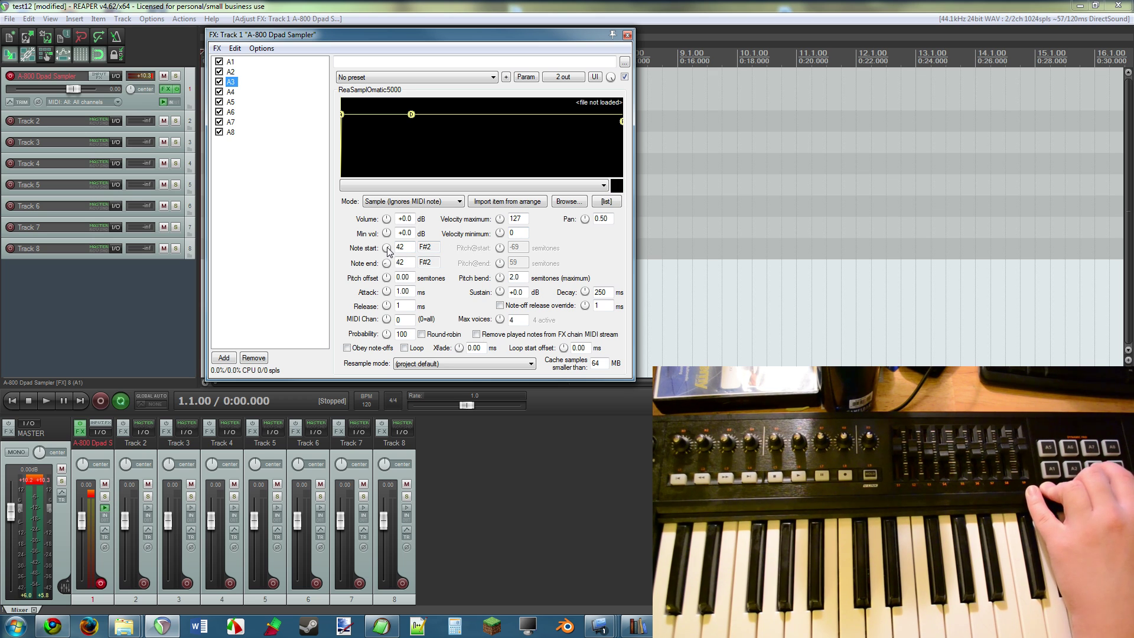
drag(388, 248, 387, 308)
drag(386, 263, 386, 225)
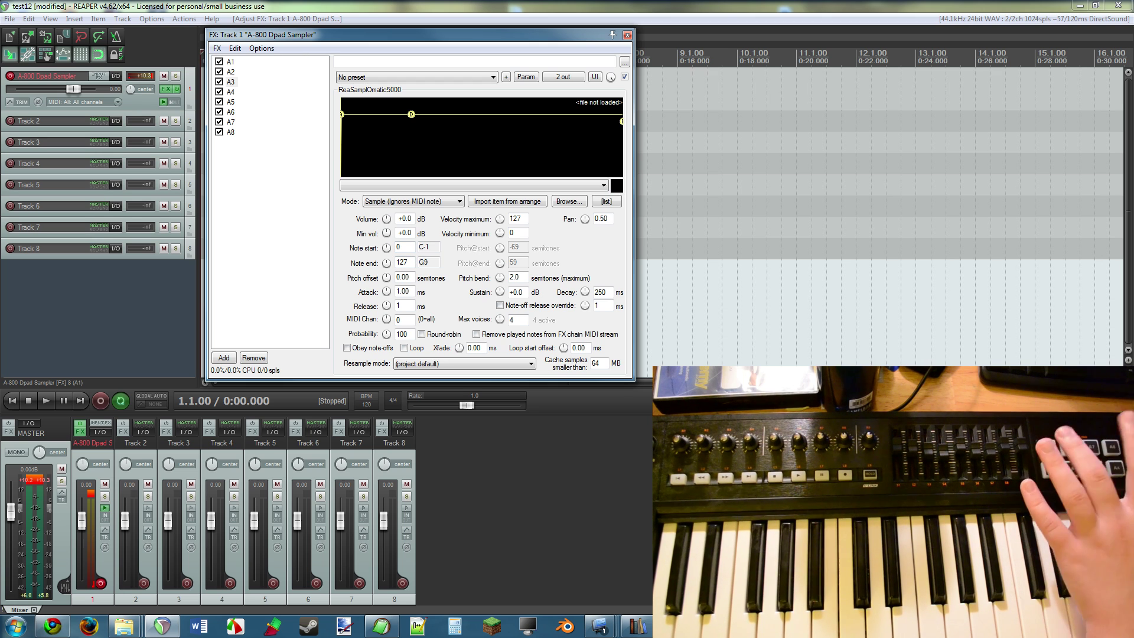
drag(386, 247, 386, 244)
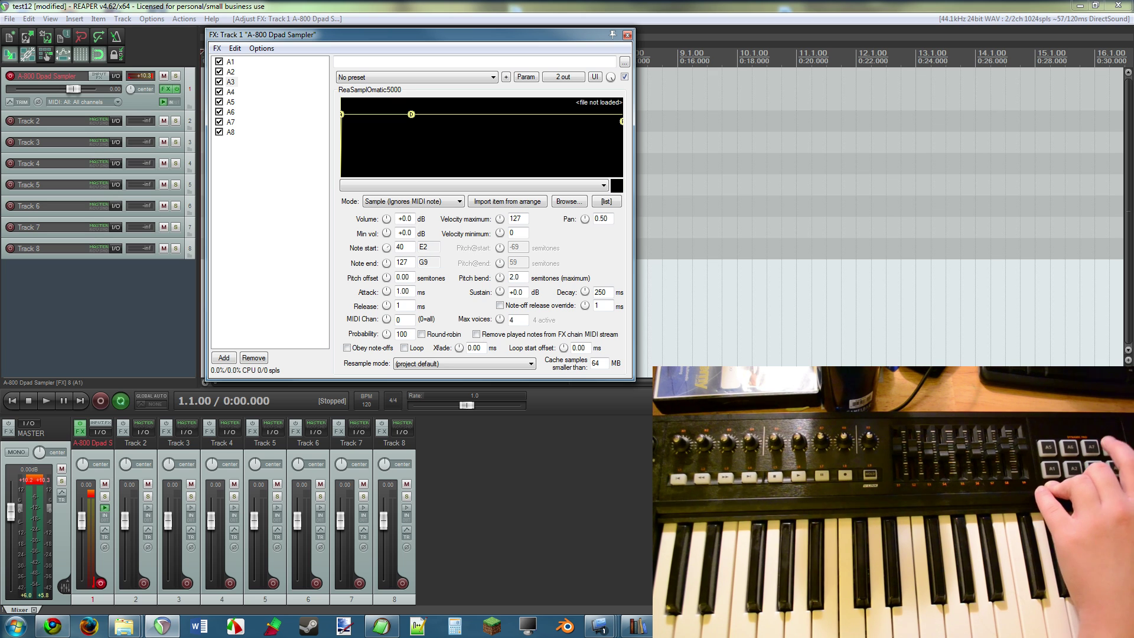
drag(386, 247, 386, 247)
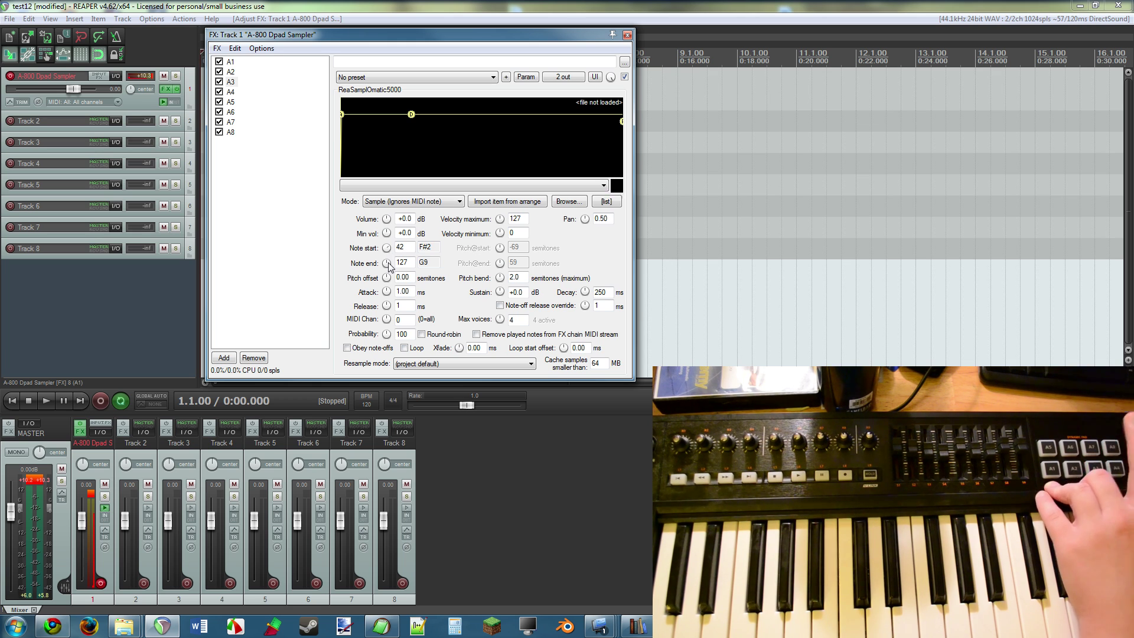
drag(386, 262, 386, 263)
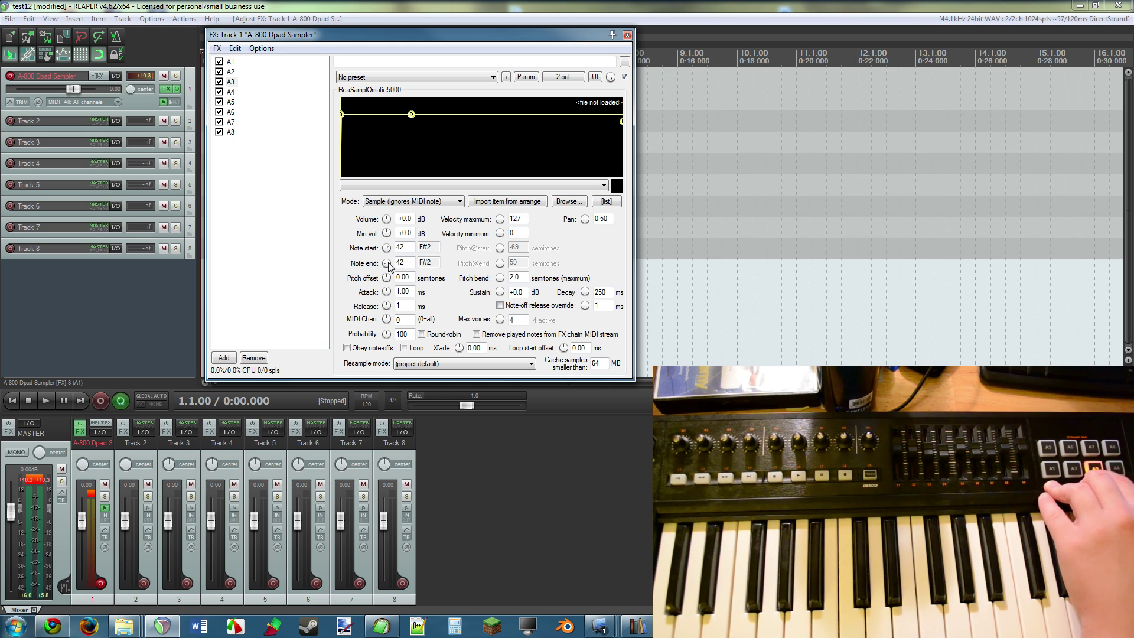
drag(387, 263, 387, 263)
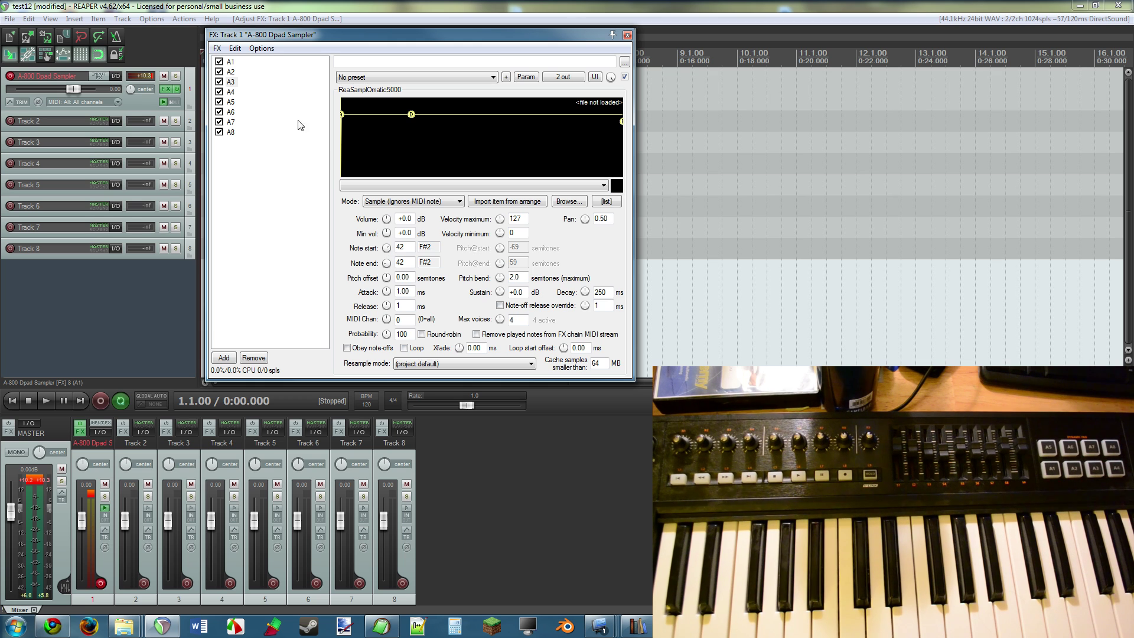
click(231, 92)
click(232, 83)
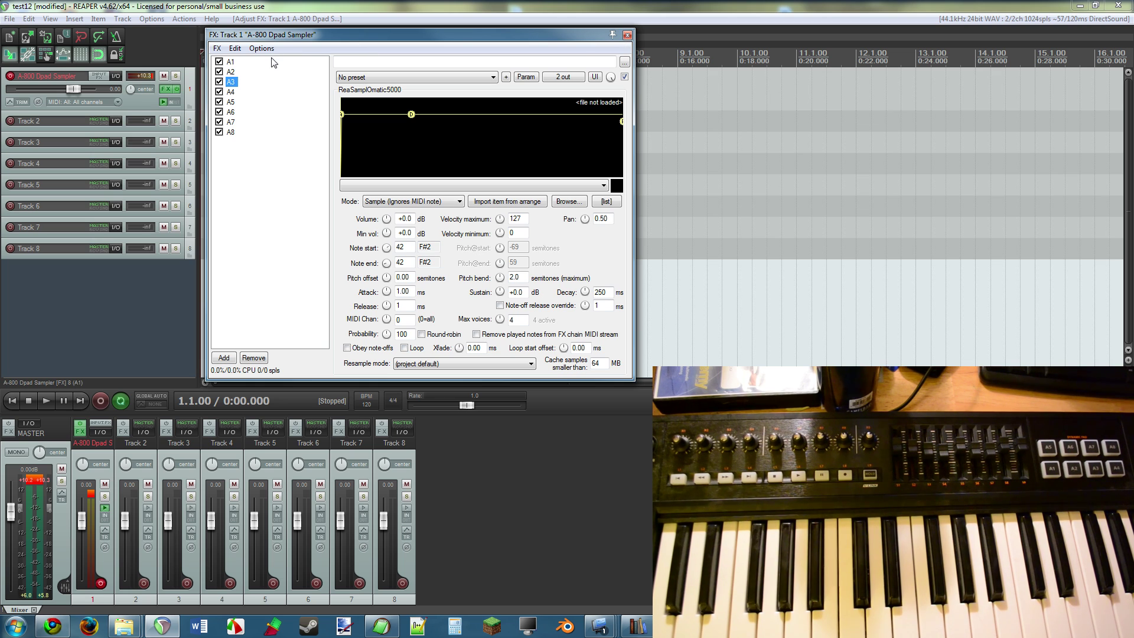
click(231, 62)
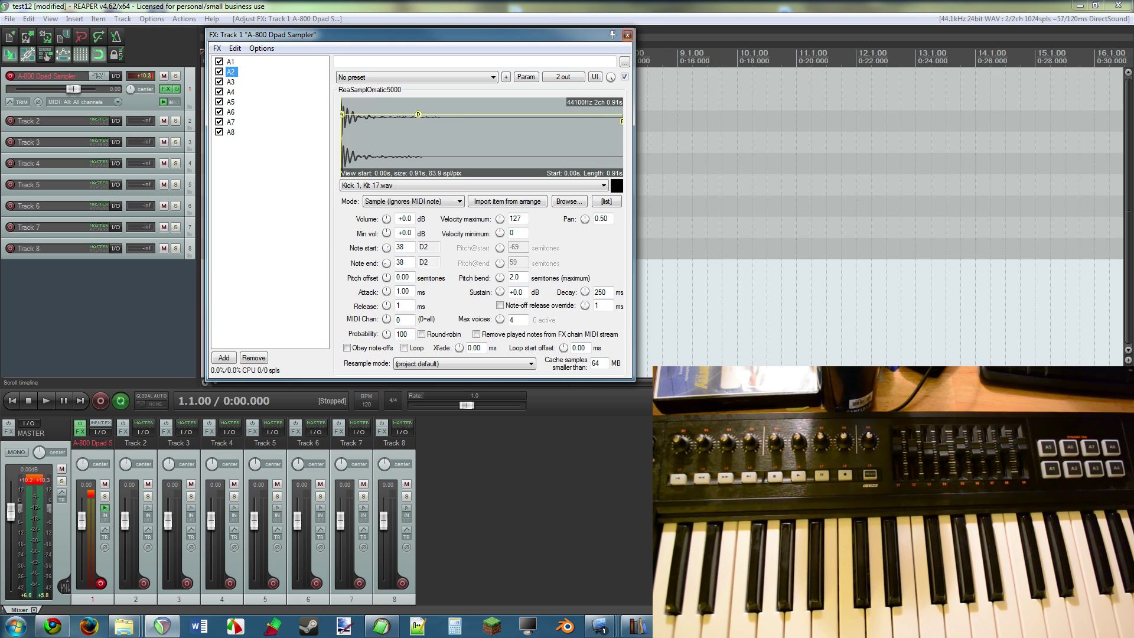
click(627, 34)
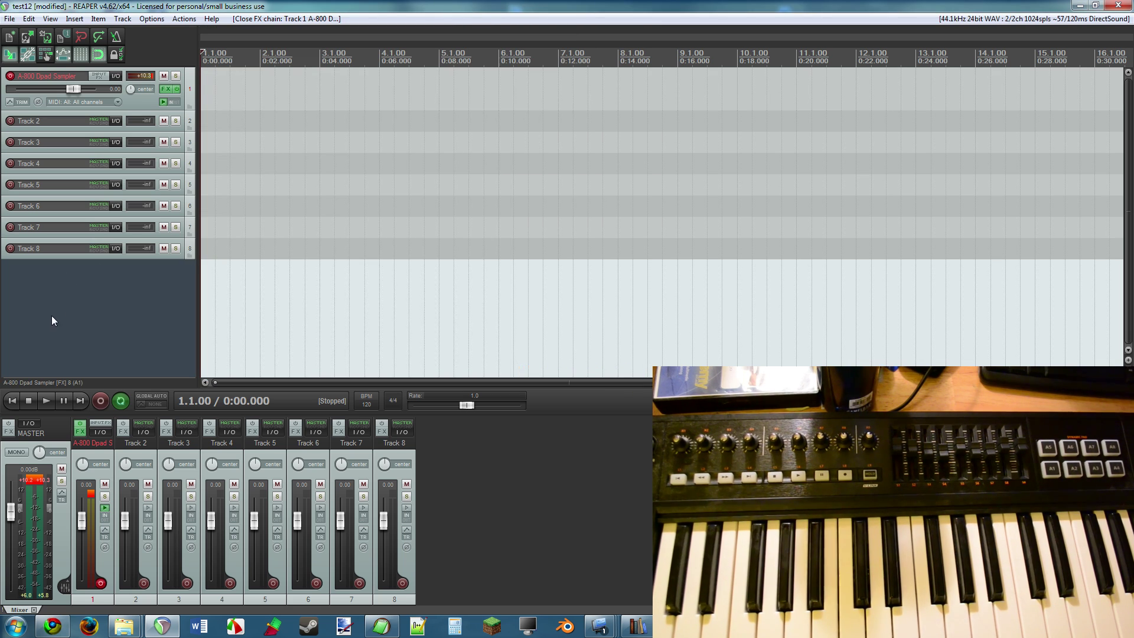
right_click(33, 289)
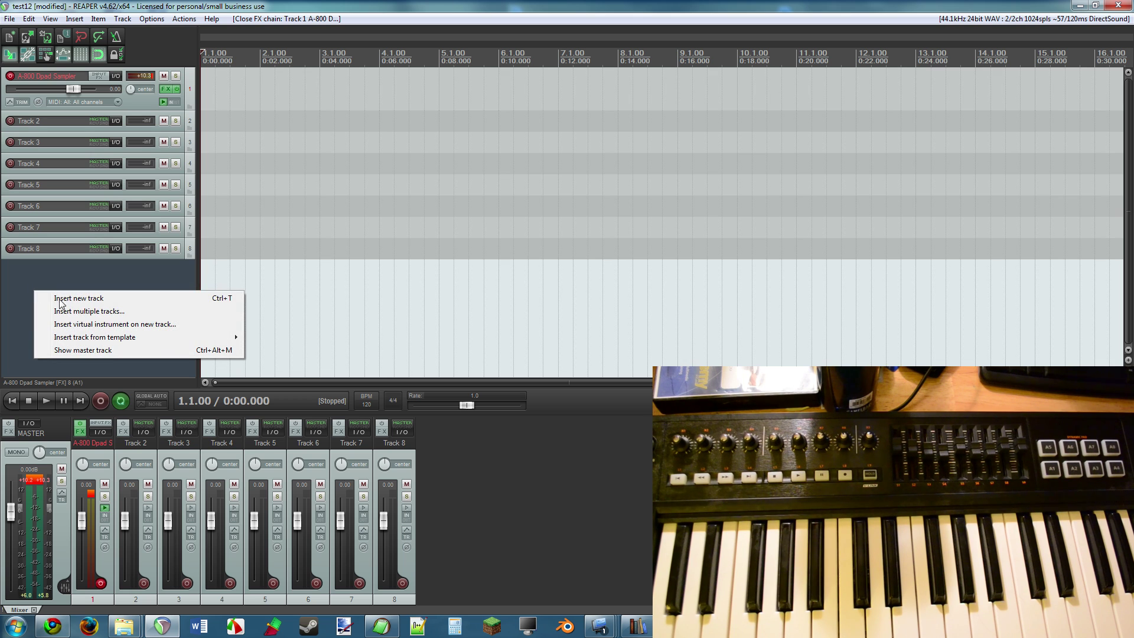
mouse_move(83, 339)
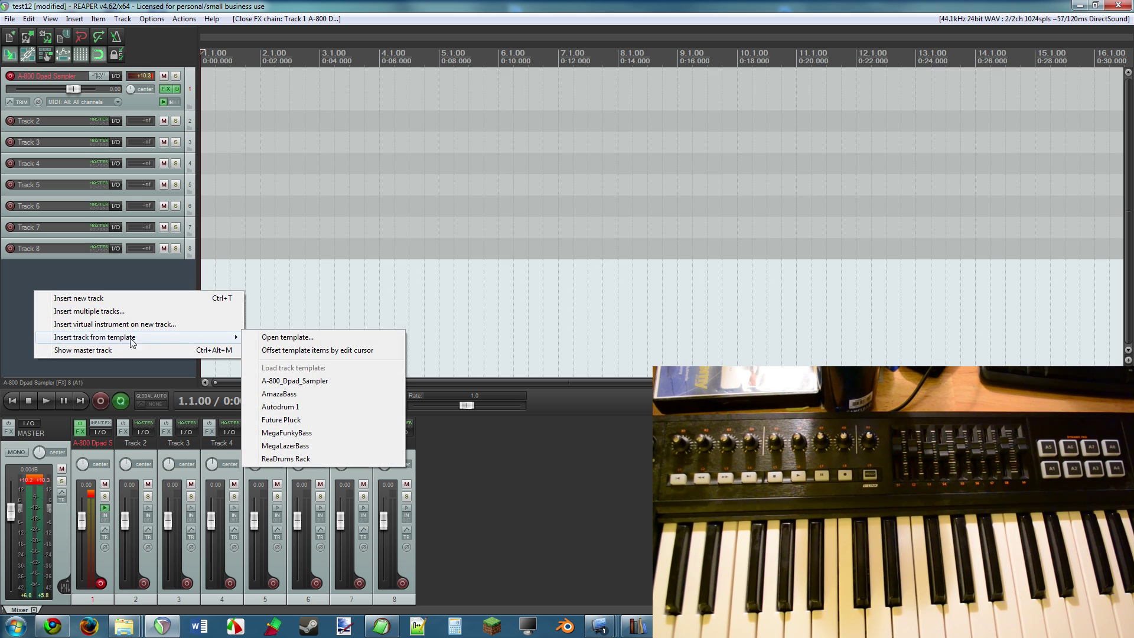
click(271, 339)
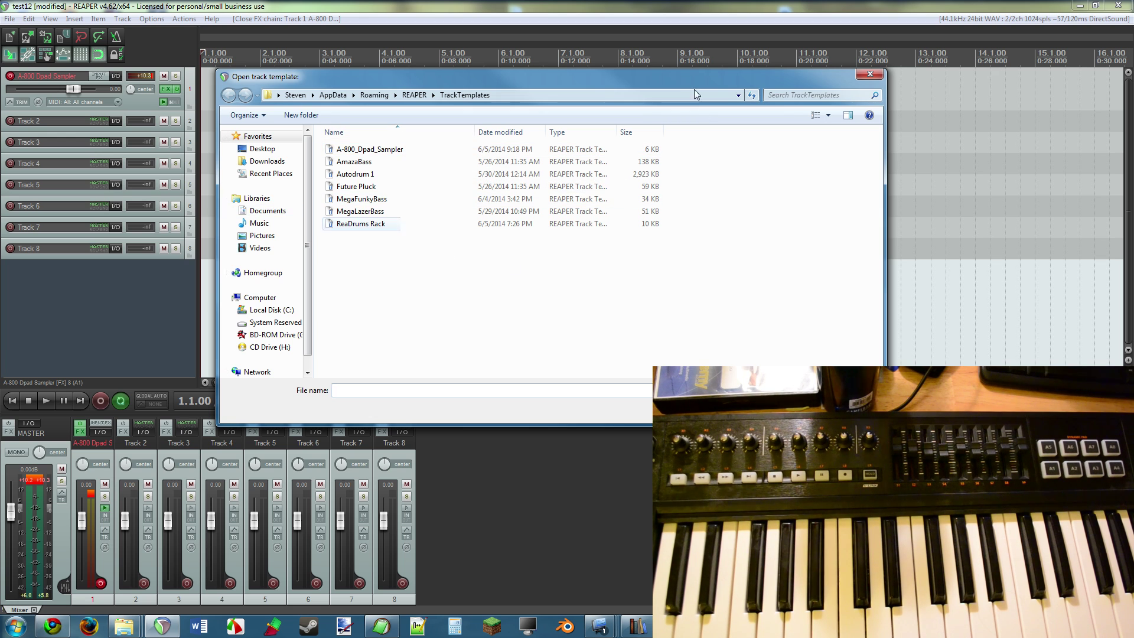
click(869, 74)
click(166, 89)
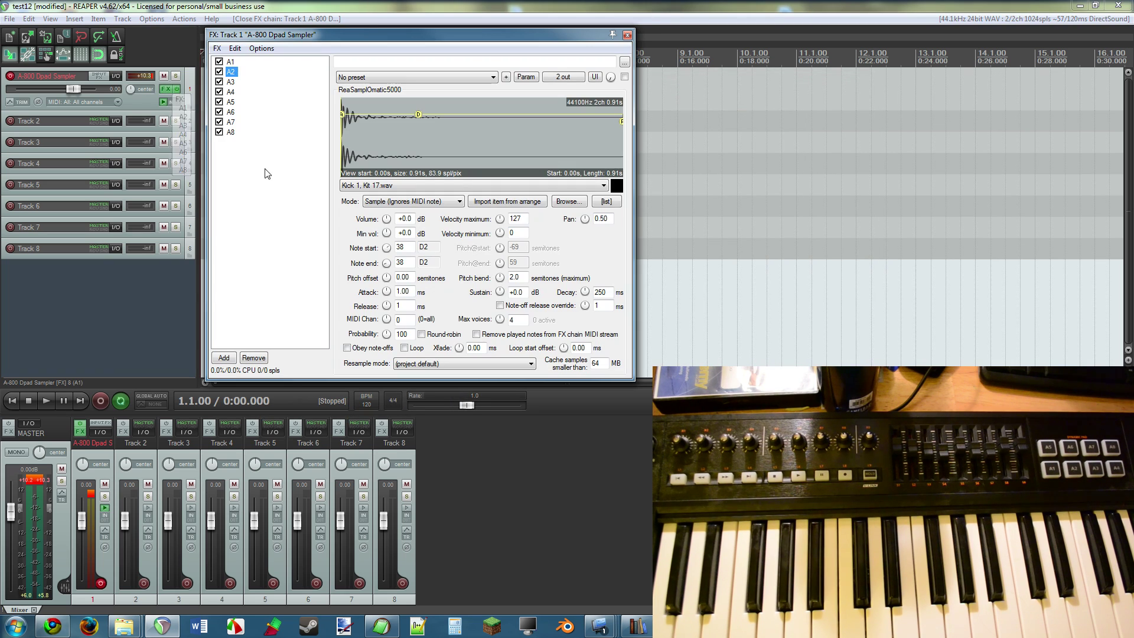
click(231, 62)
click(231, 82)
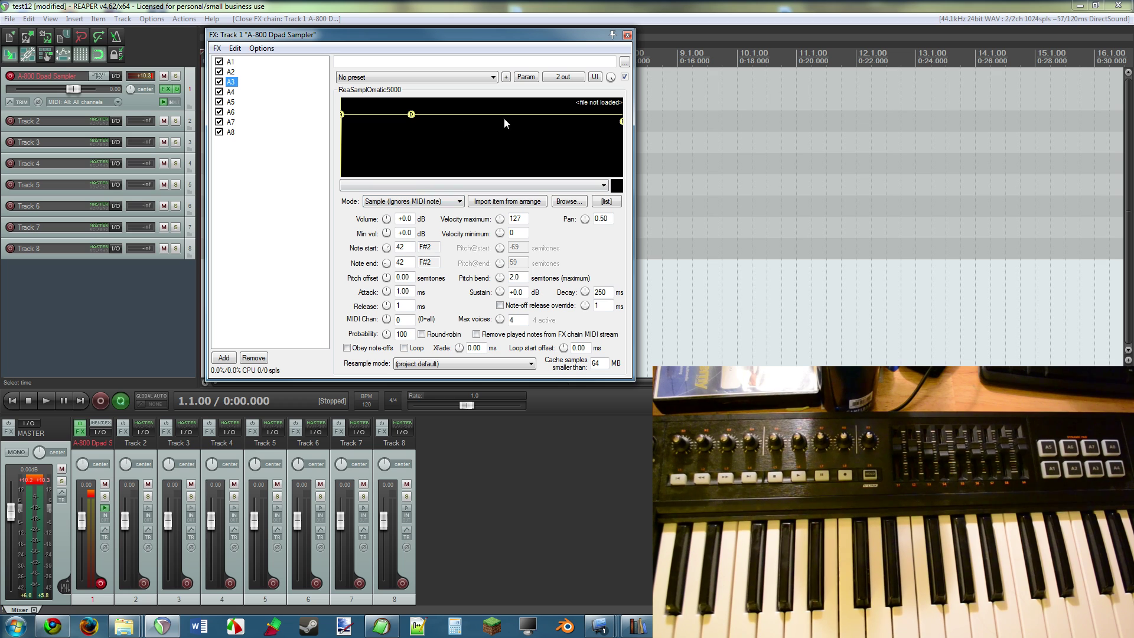
click(627, 35)
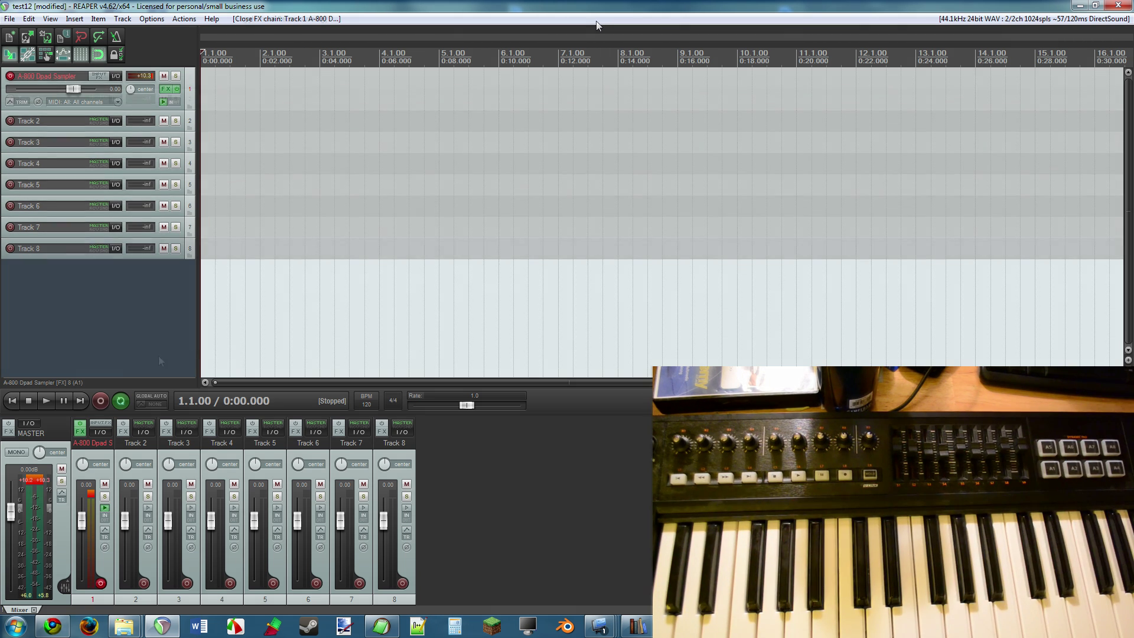
Step: Disarm track 1 with F12, clear the track selection, and open the Actions menu
key(F12)
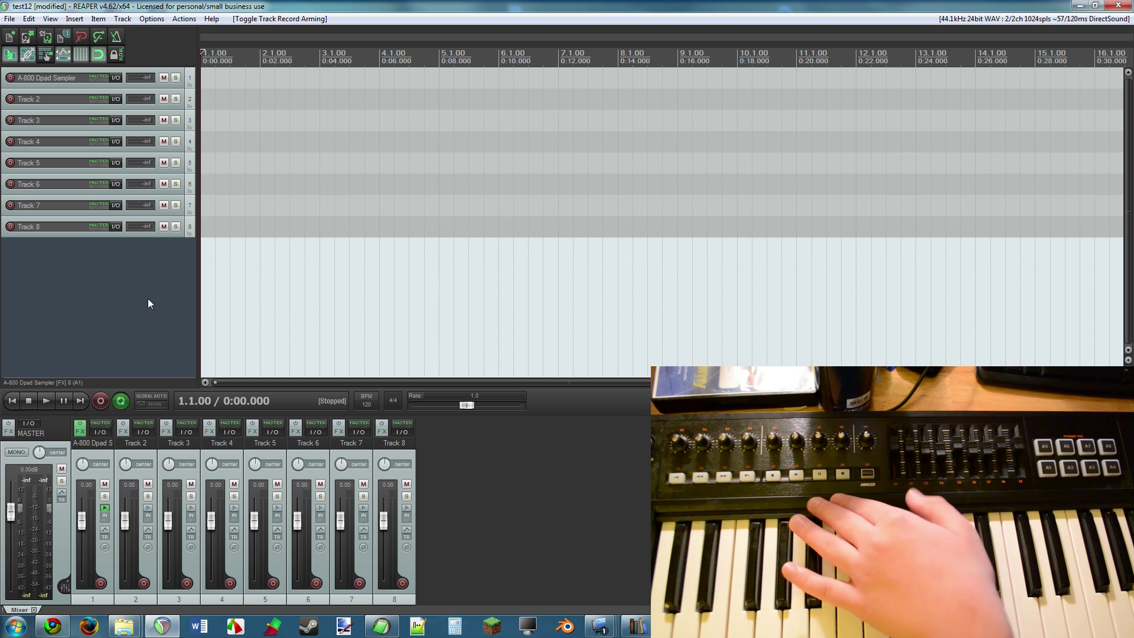
click(100, 295)
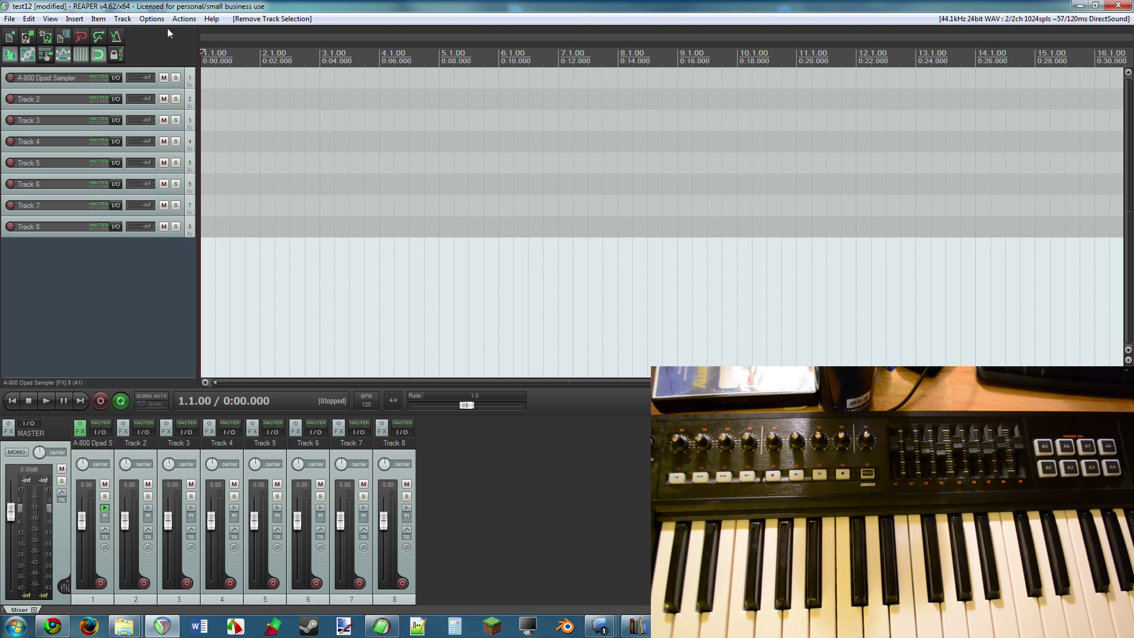
click(184, 19)
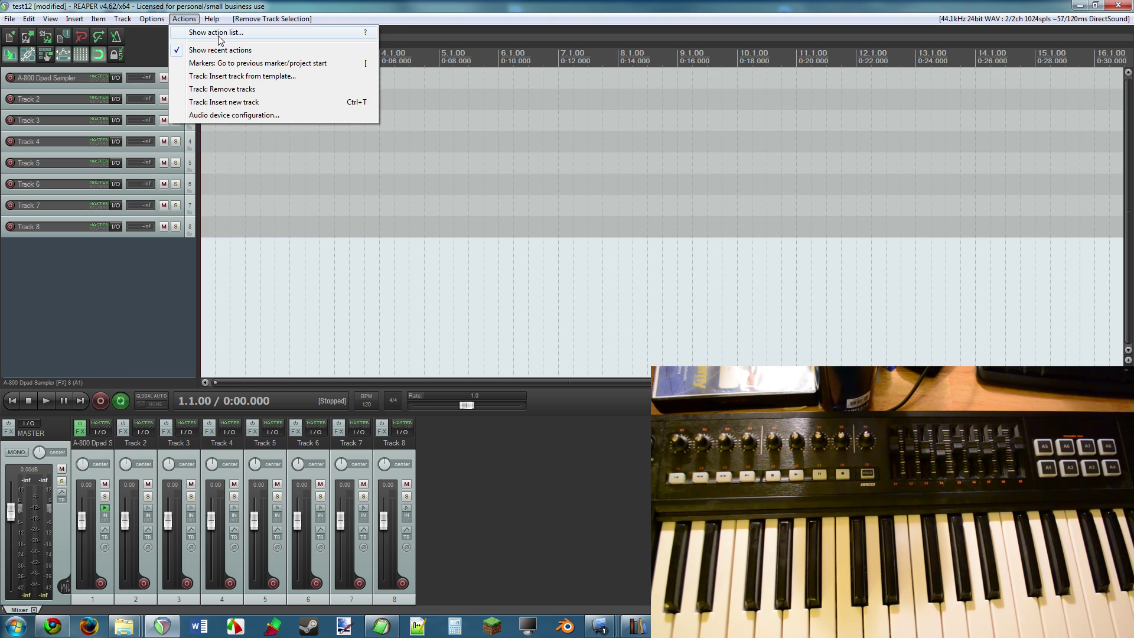
Step: Open the Actions list, scroll through it, and filter it by 'transport:'
click(244, 37)
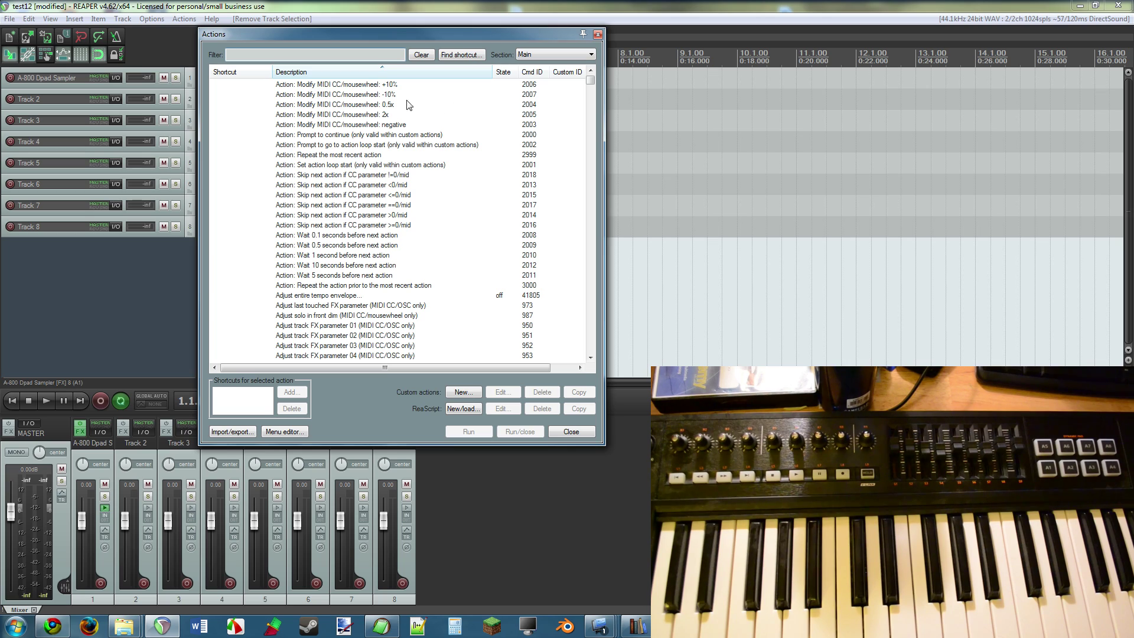
scroll(492, 118, down, 20)
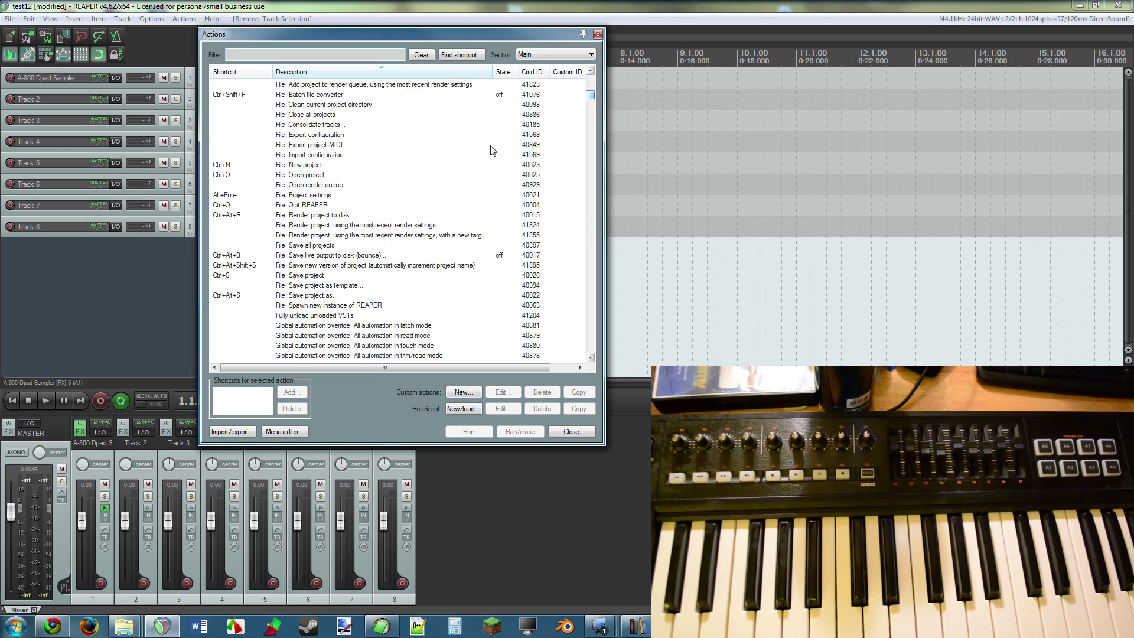
scroll(496, 151, down, 20)
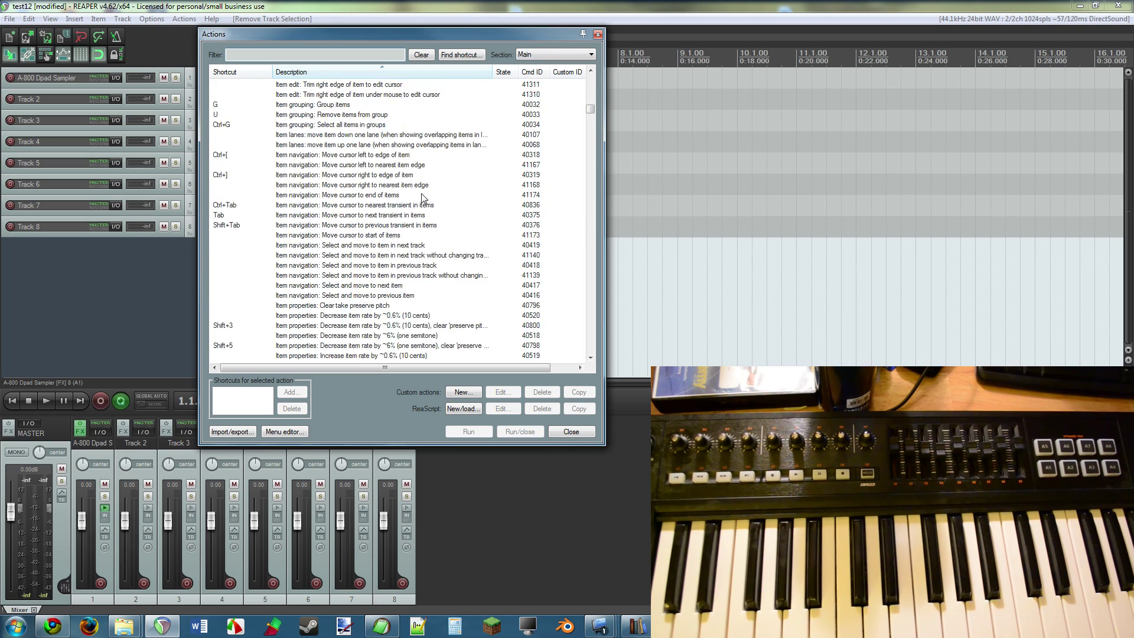
scroll(423, 199, down, 20)
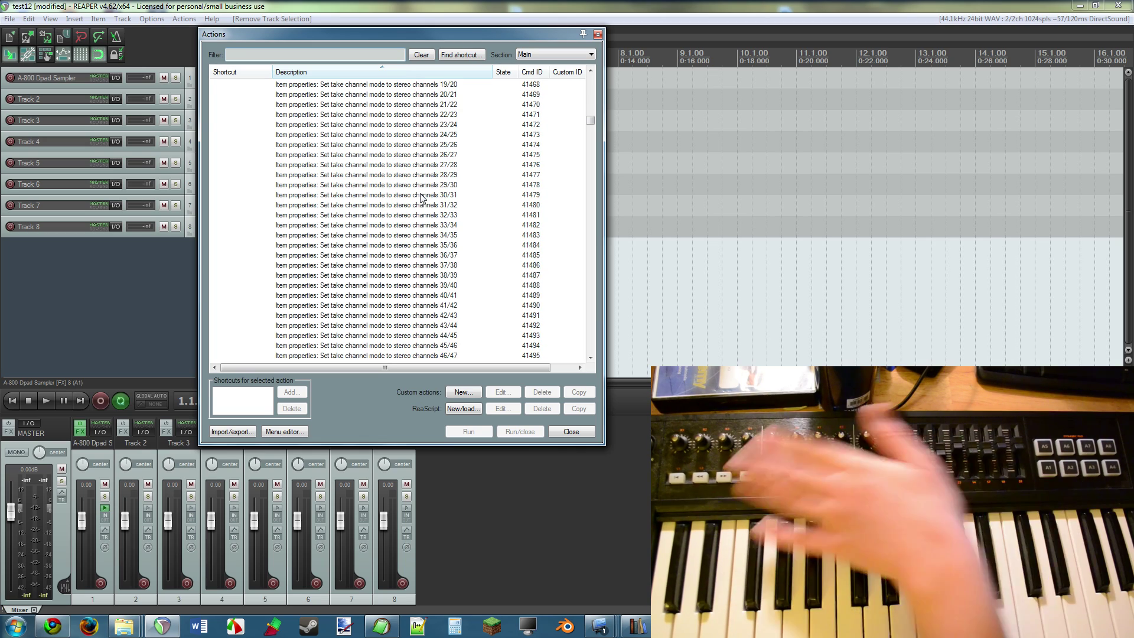
scroll(420, 199, down, 20)
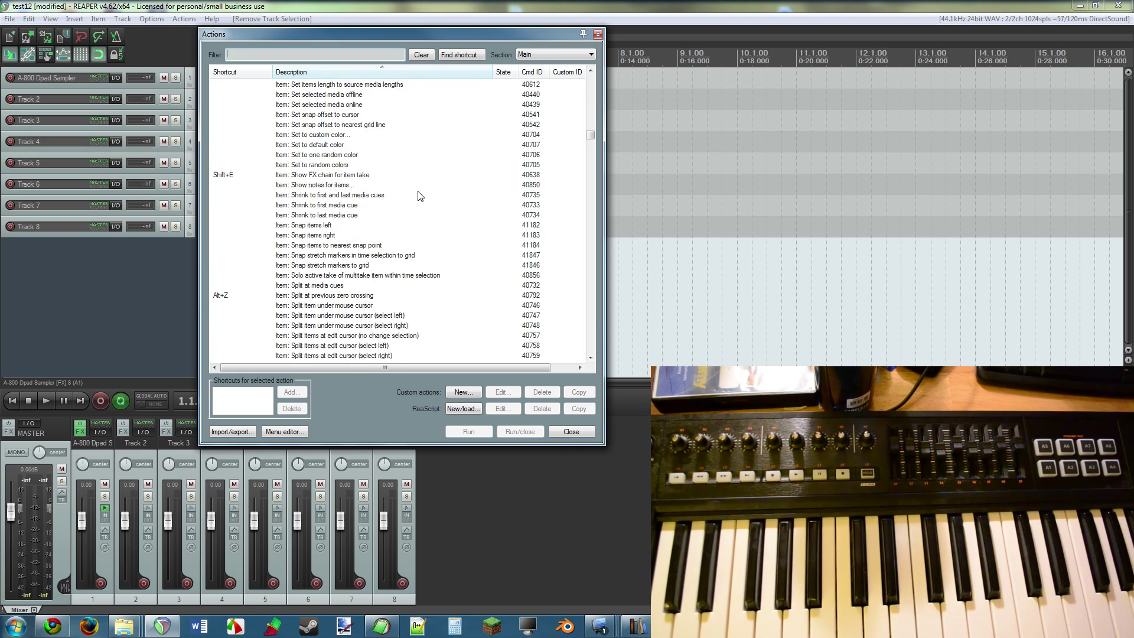
drag(593, 142, 596, 73)
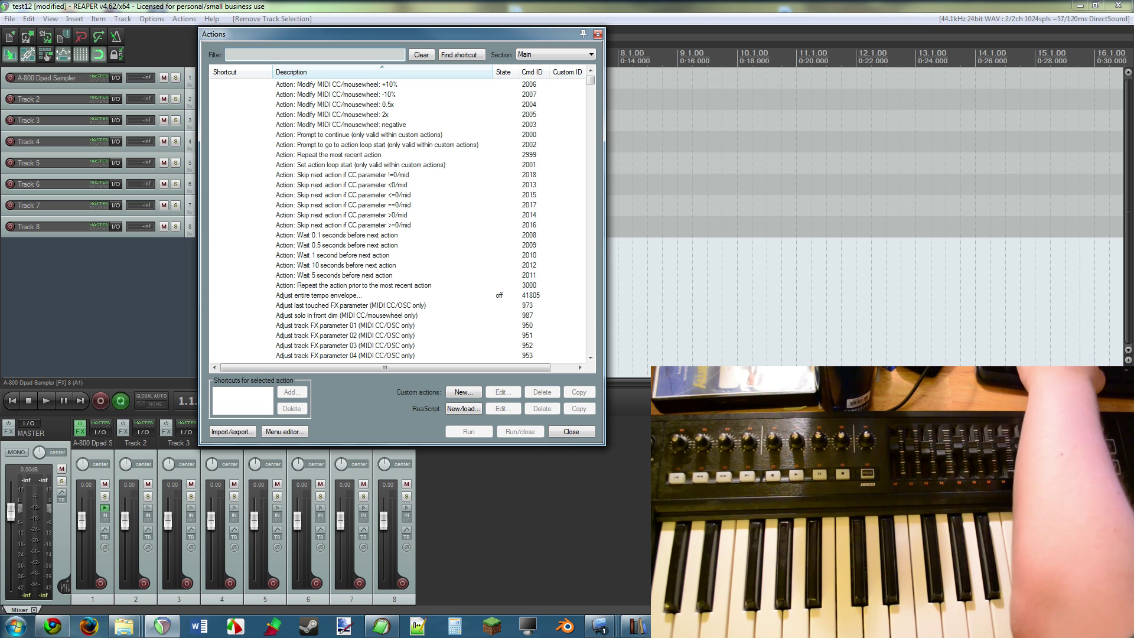
text(tran)
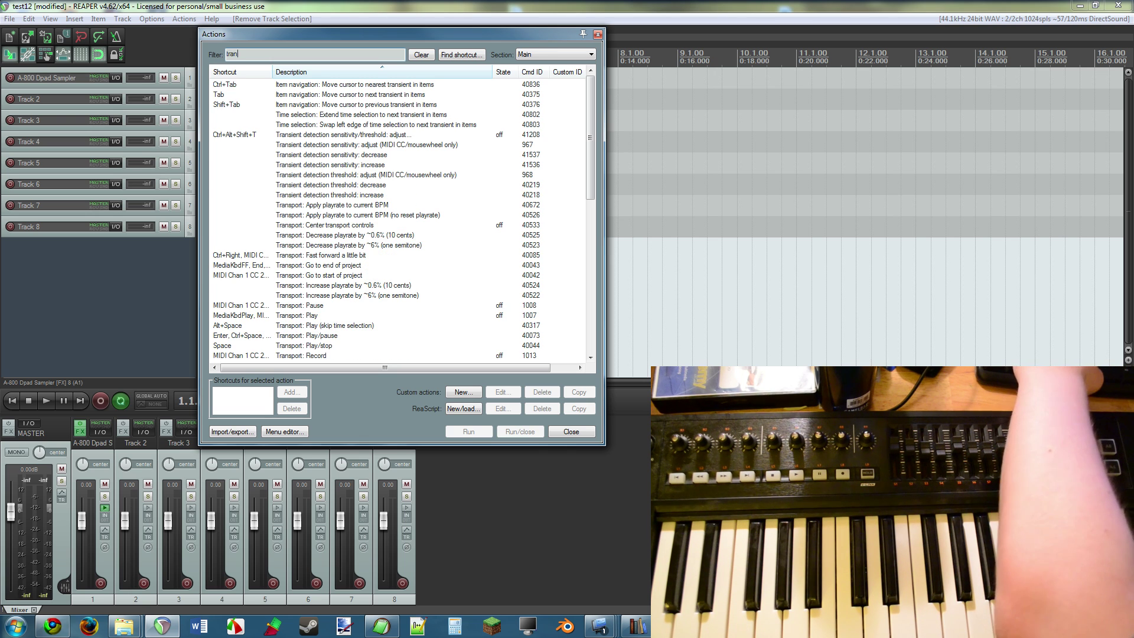
text(spo)
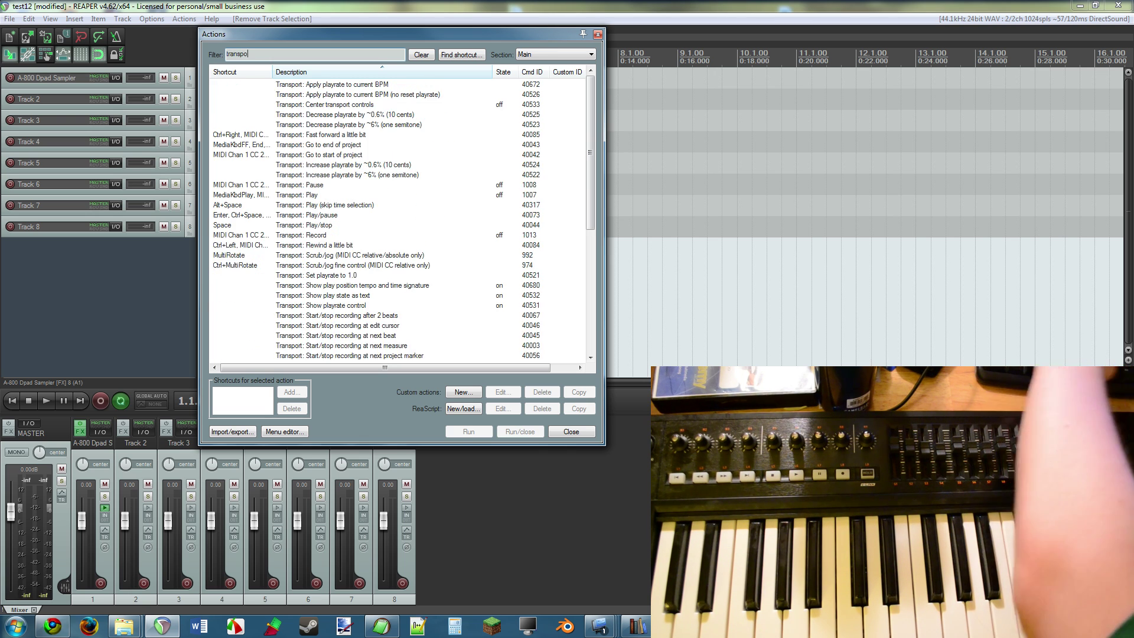
text(rt)
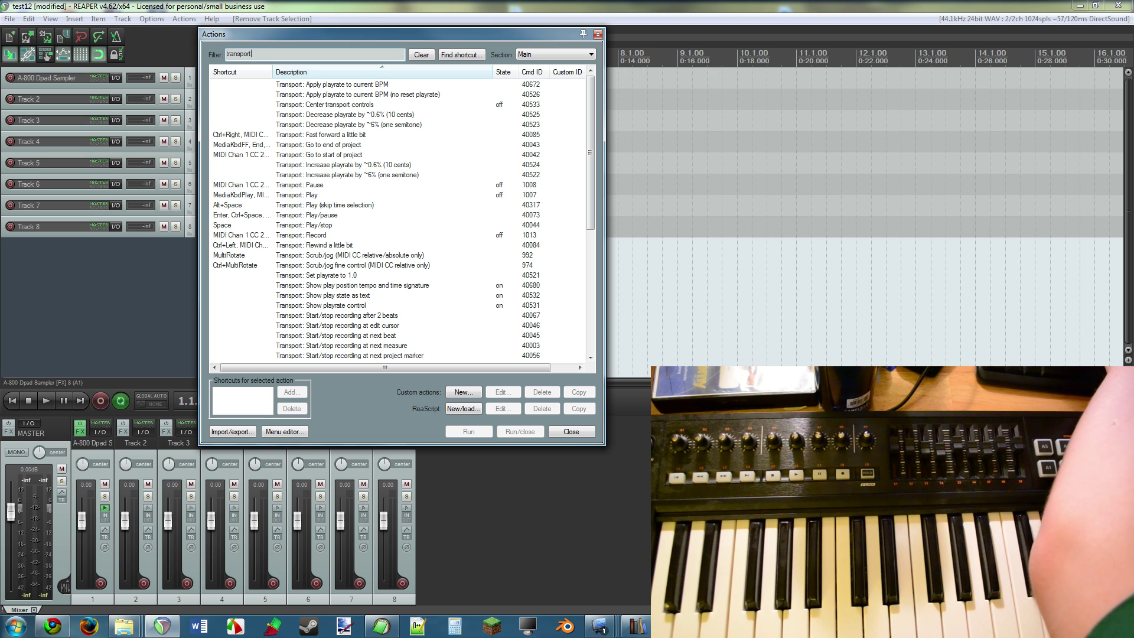
text(:)
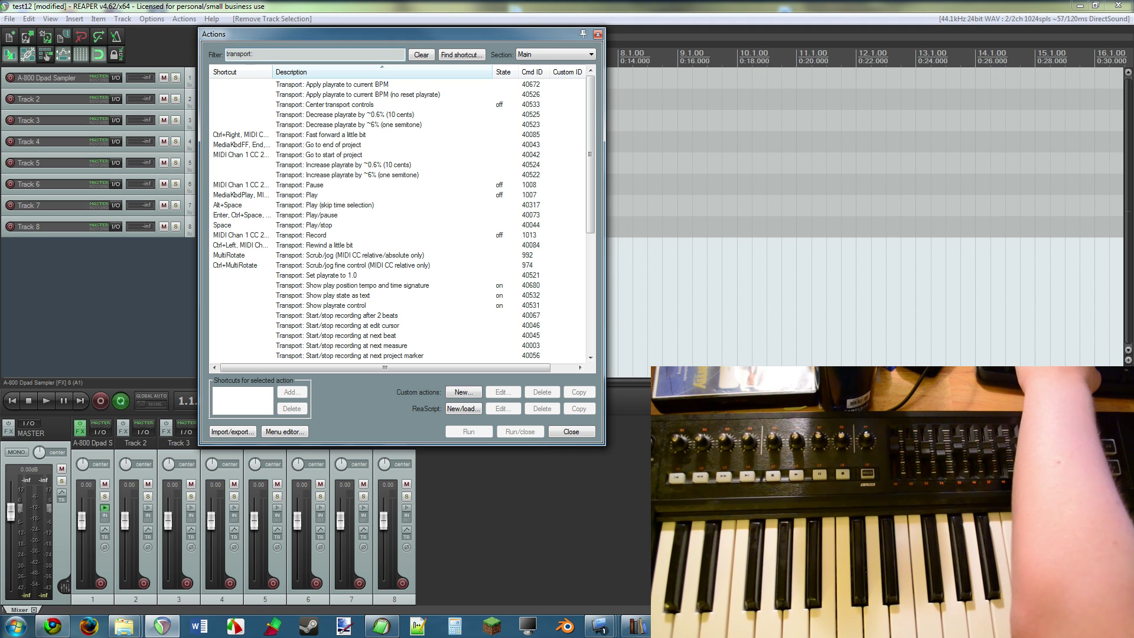
Step: Bind Transport: Play to the controller's MIDI Chan 1 CC 26 and test playback
text(pl)
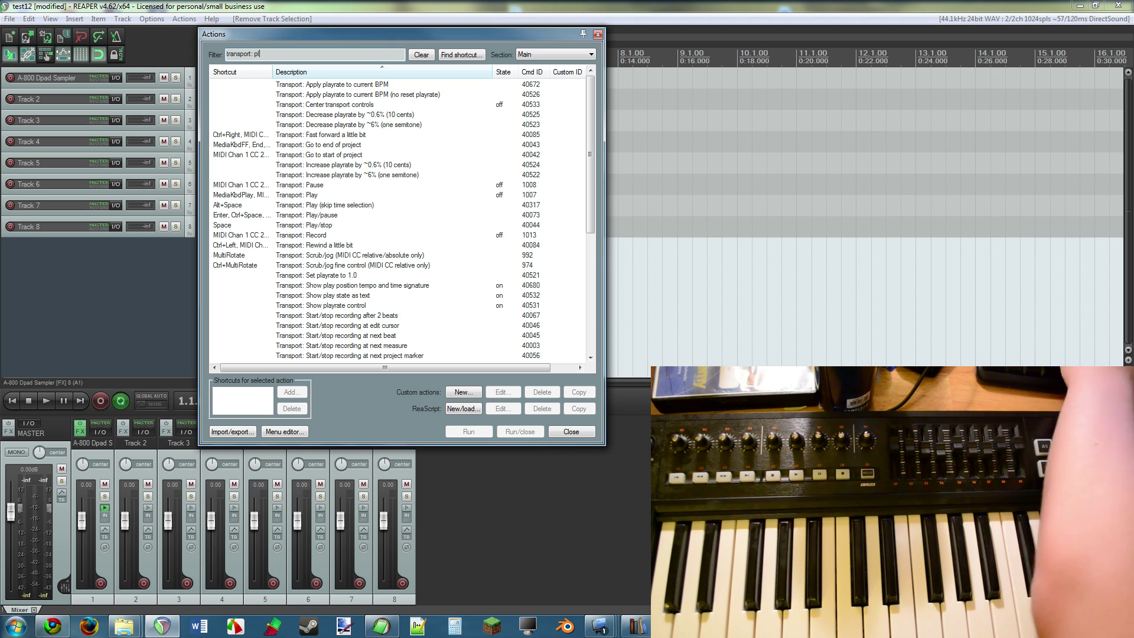
text(ay)
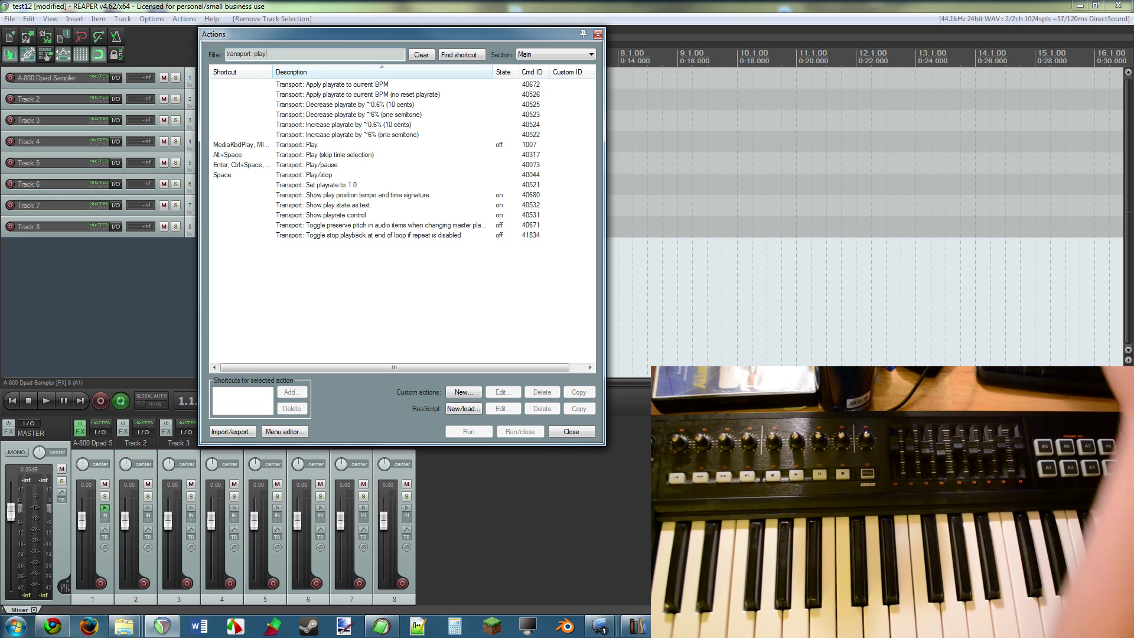
click(309, 146)
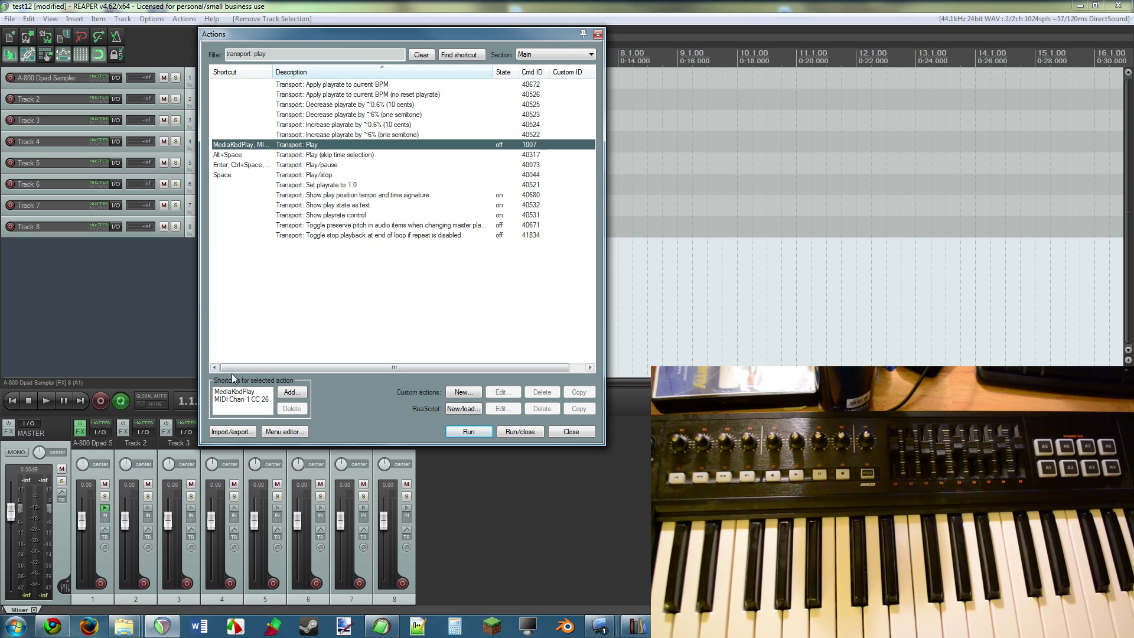
click(297, 392)
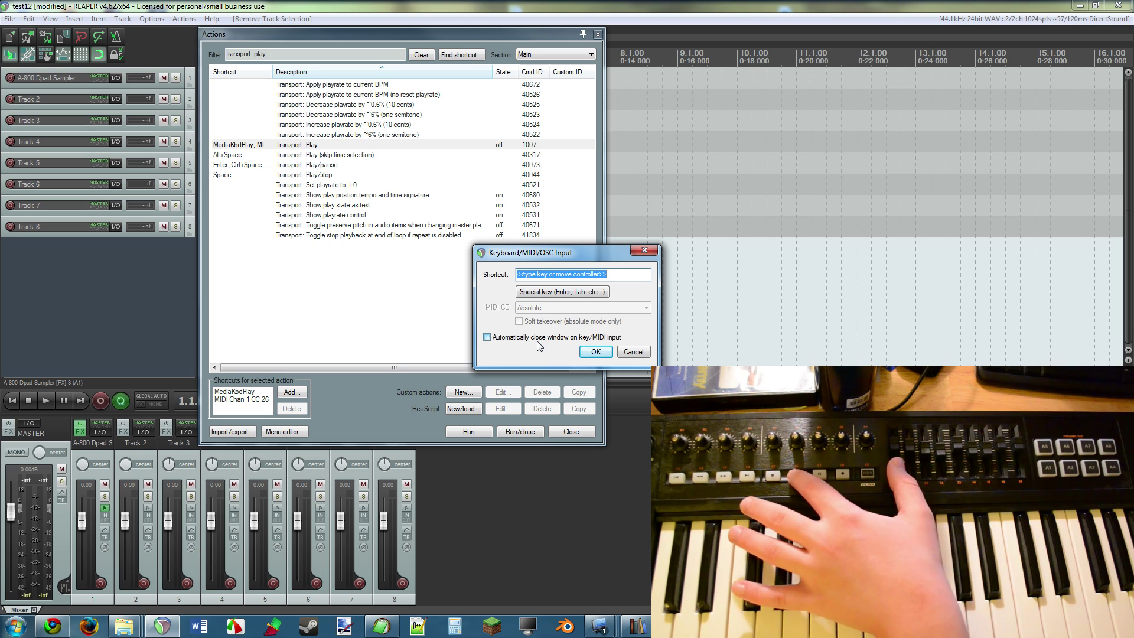
click(596, 352)
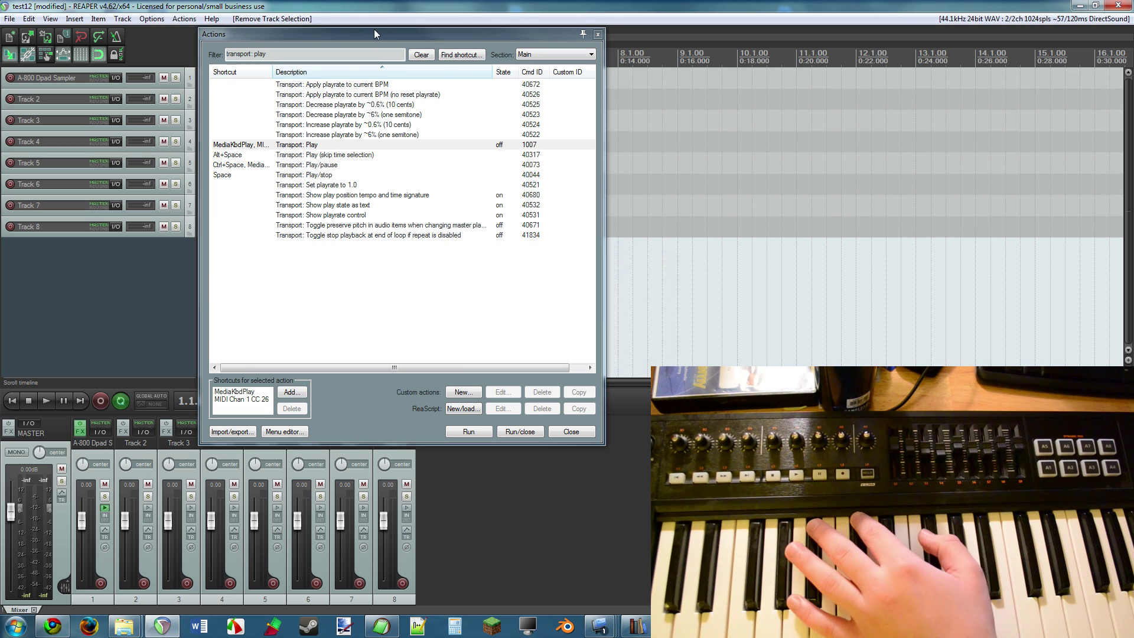
drag(370, 34, 679, 189)
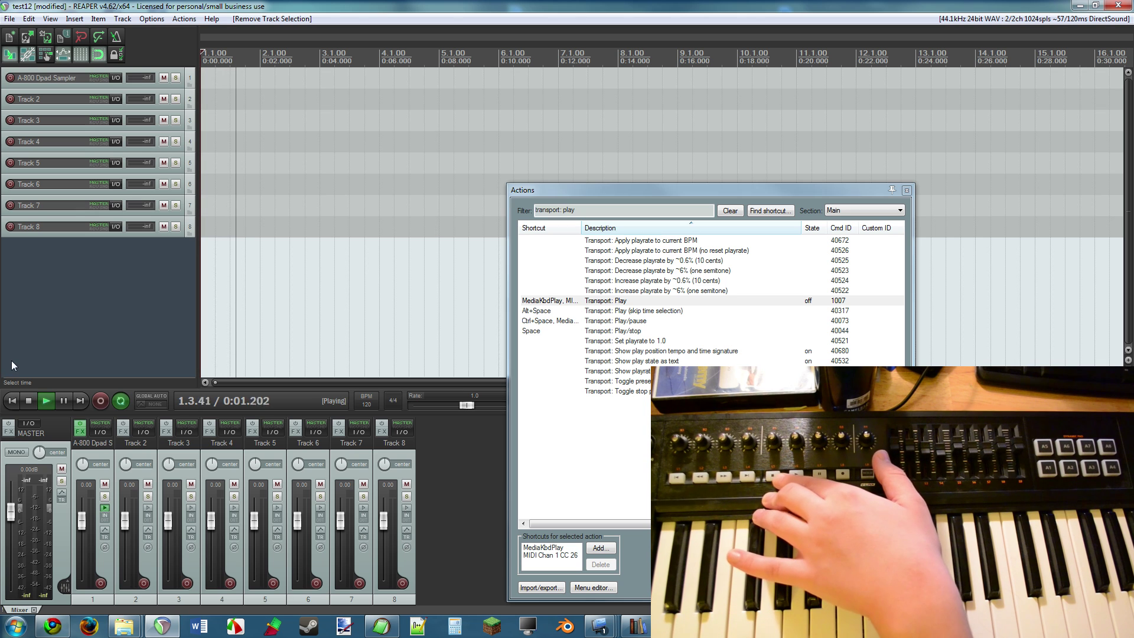
click(28, 401)
drag(605, 189, 425, 129)
Step: Assign MIDI Chan 1 CC 27 to Transport: Pause, then stop playback
key(BackSpace)
key(BackSpace)
key(BackSpace)
key(BackSpace)
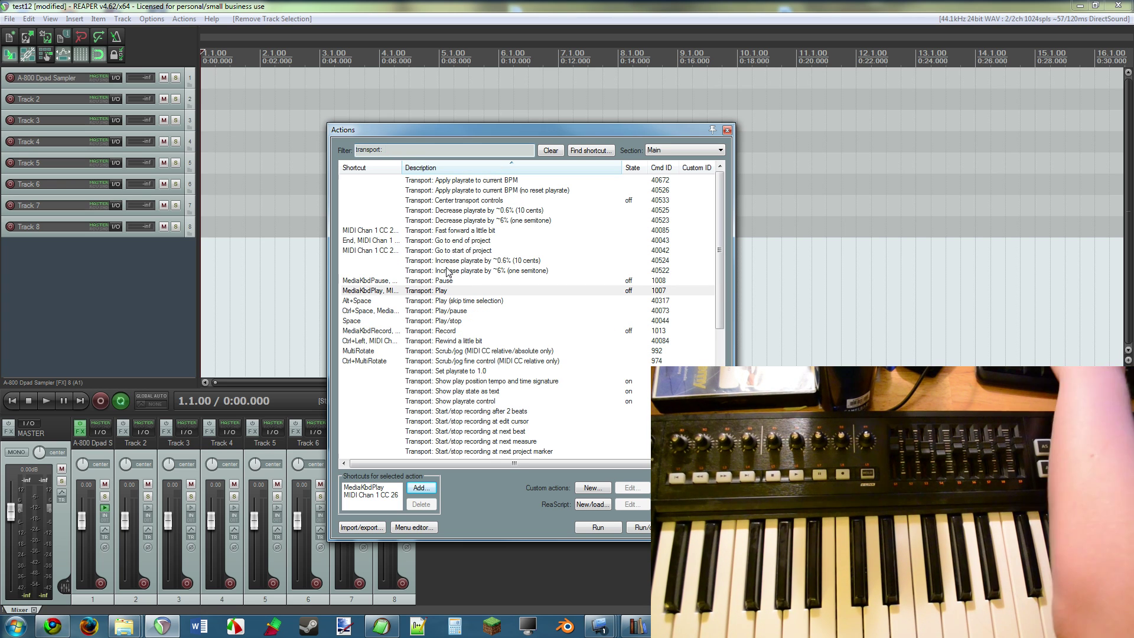
click(452, 281)
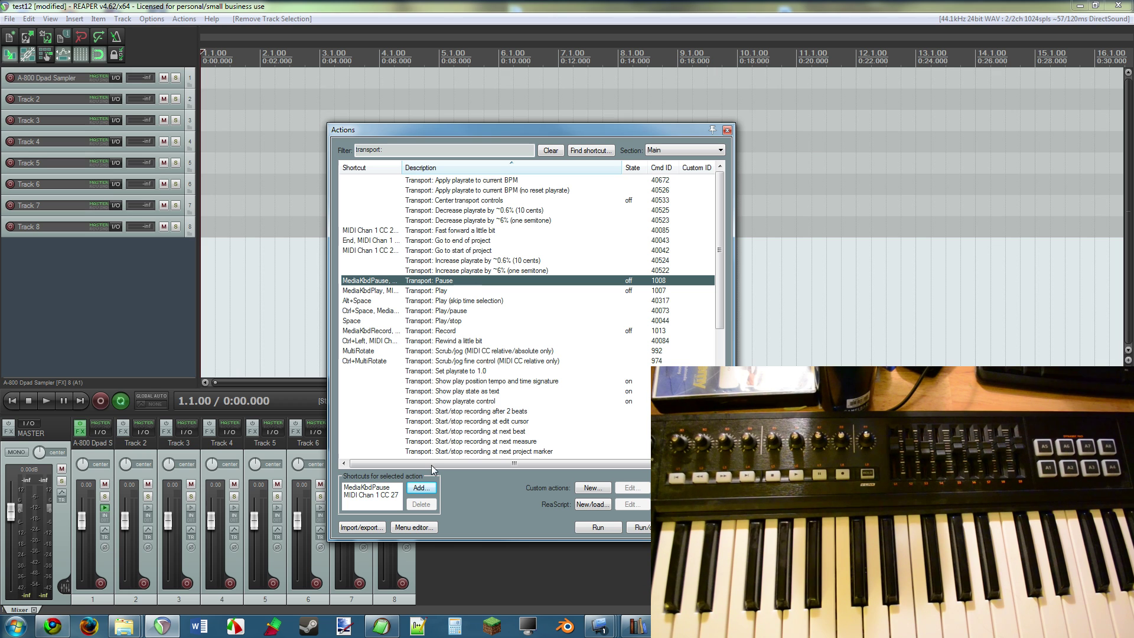
click(419, 488)
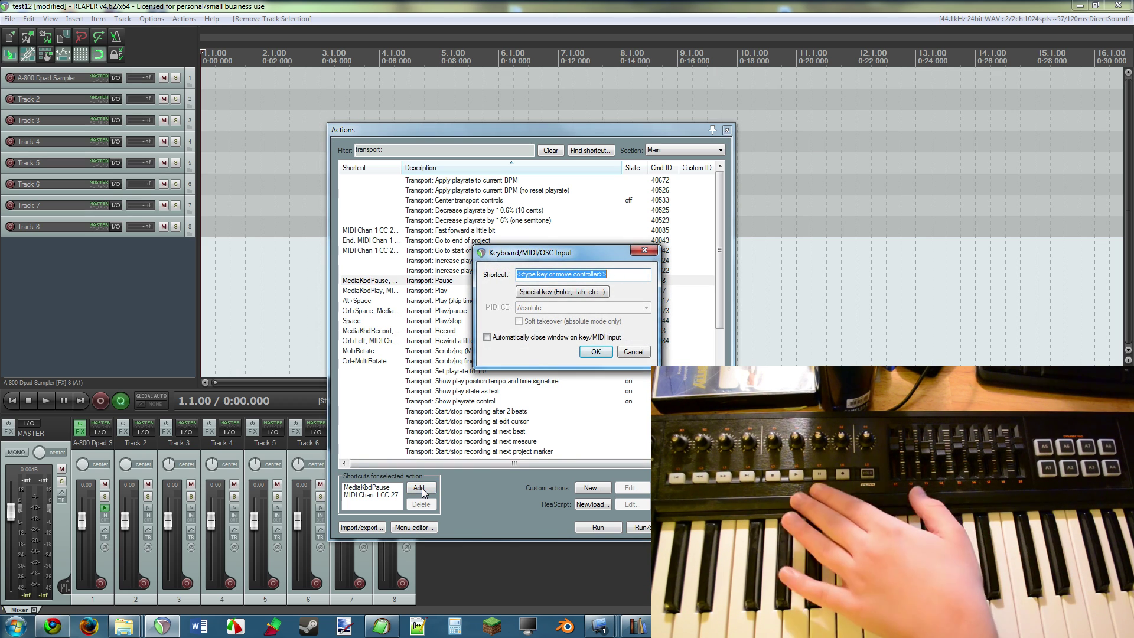
click(595, 351)
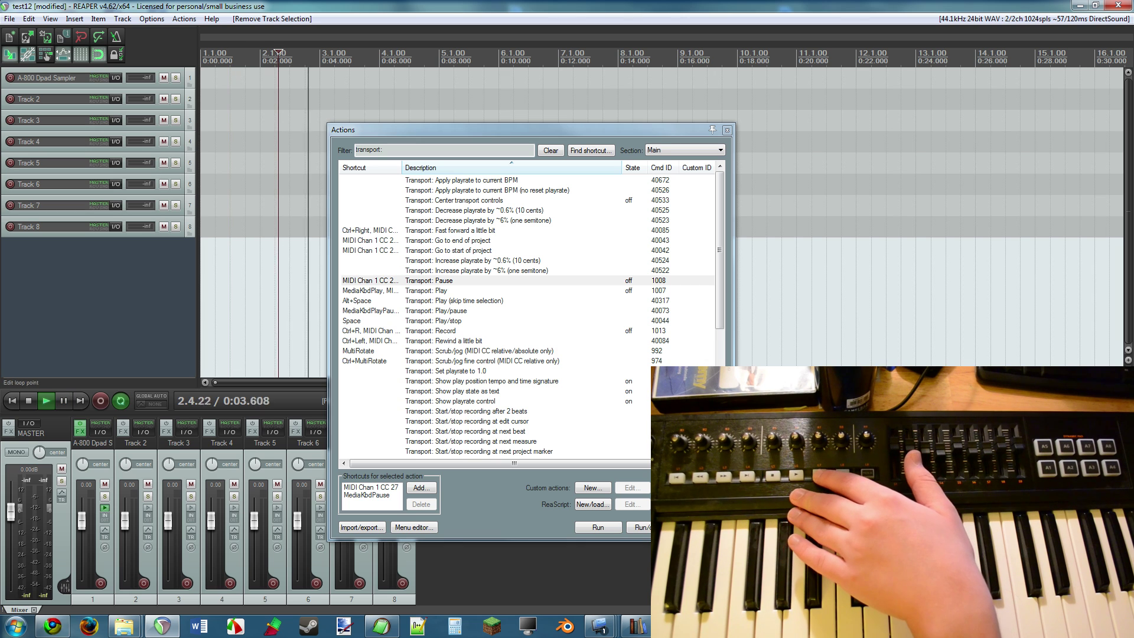
click(29, 402)
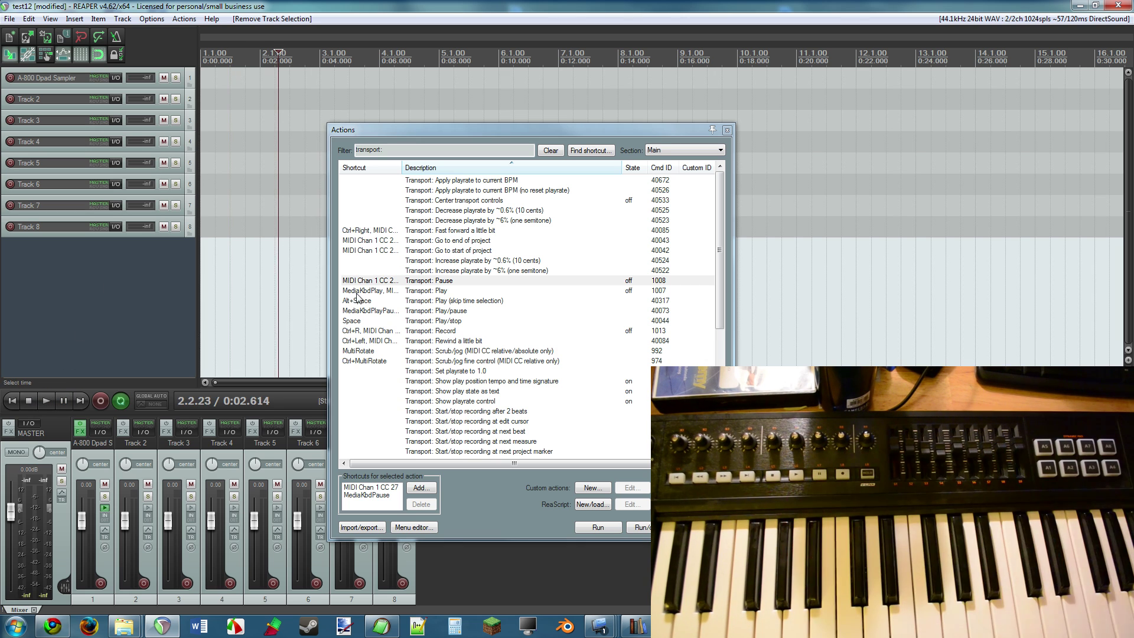
Step: Add the Pause shortcut again with the MIDI CC mode set to Relative 1
click(415, 487)
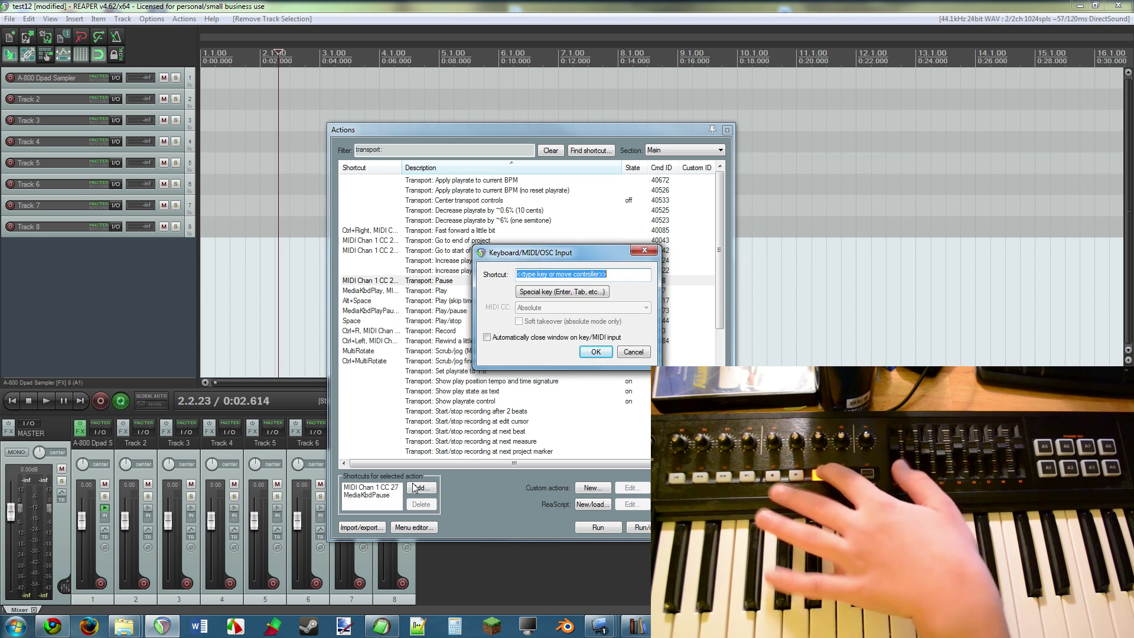
click(562, 292)
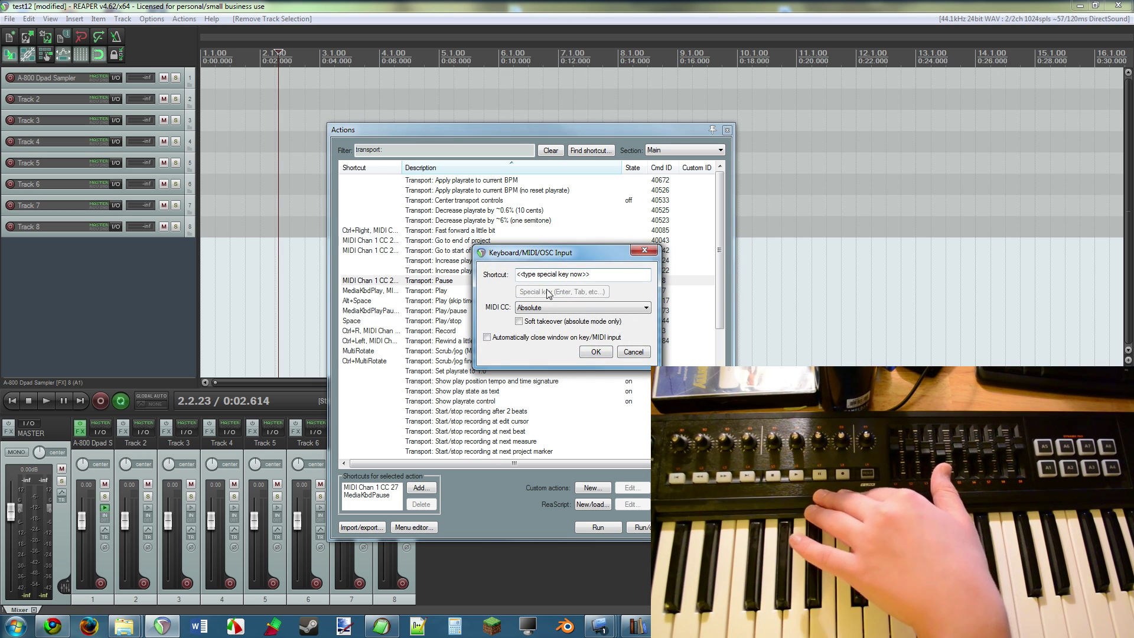
click(557, 306)
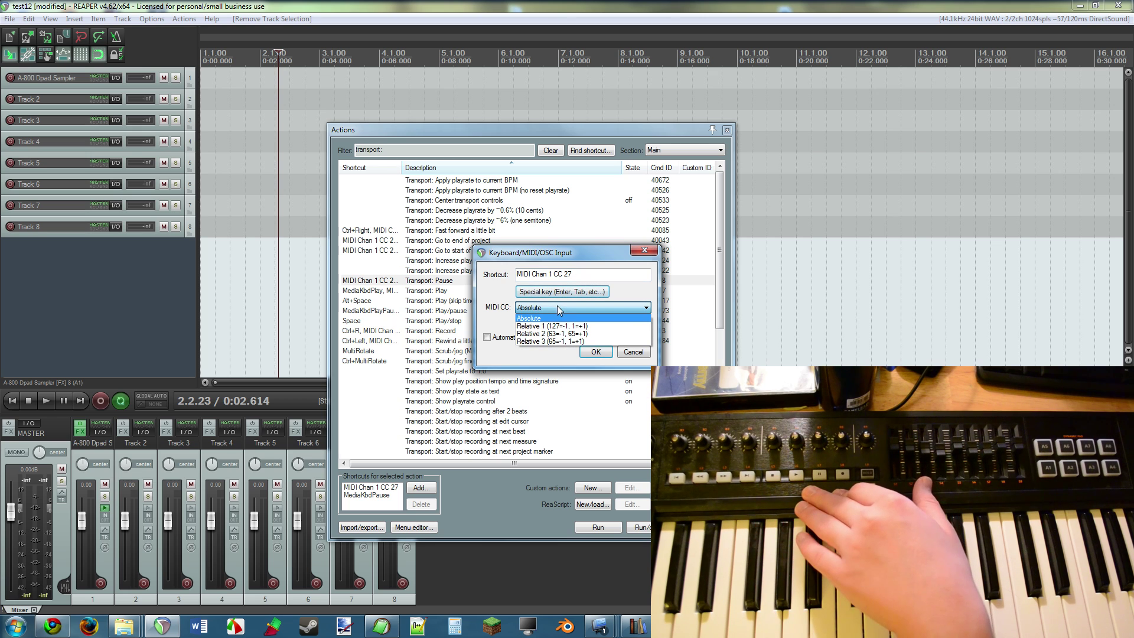
click(563, 326)
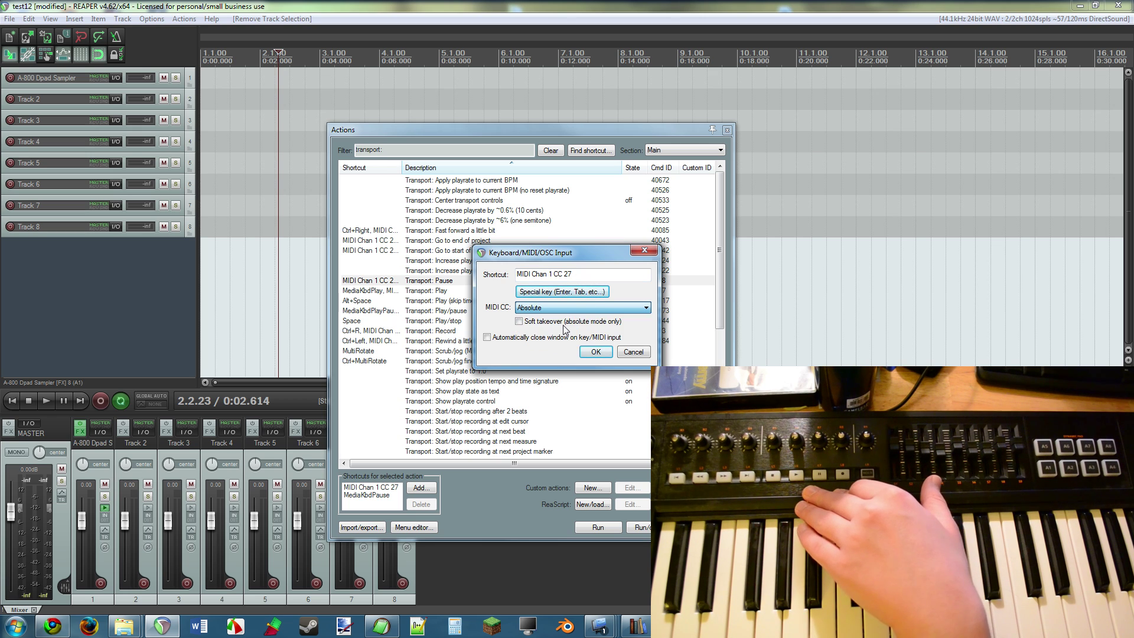
click(595, 352)
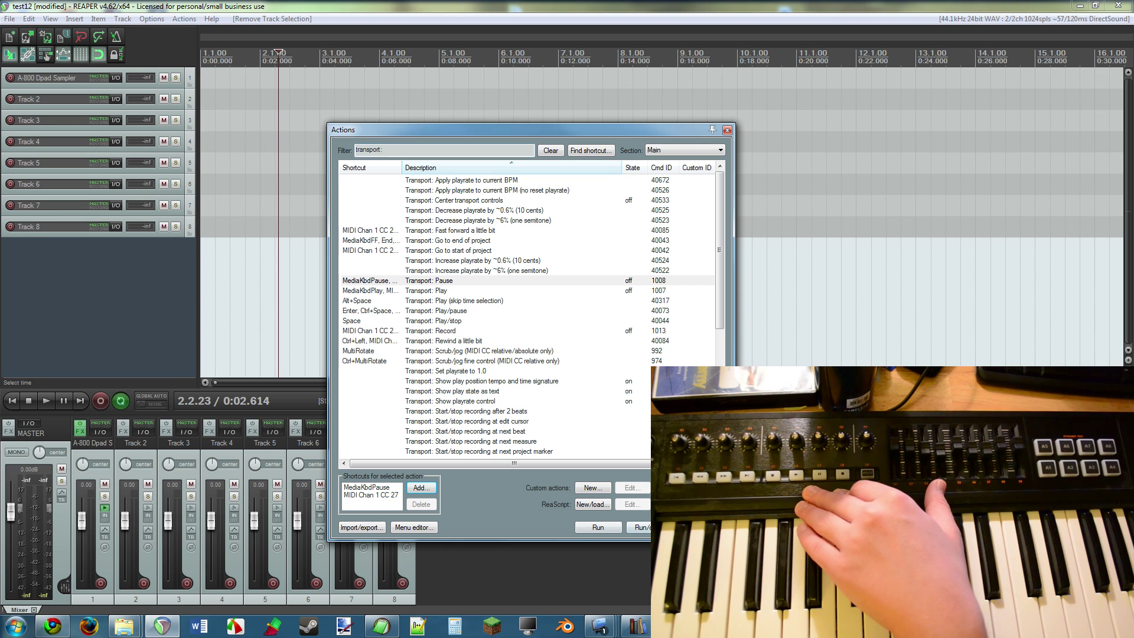
click(218, 5)
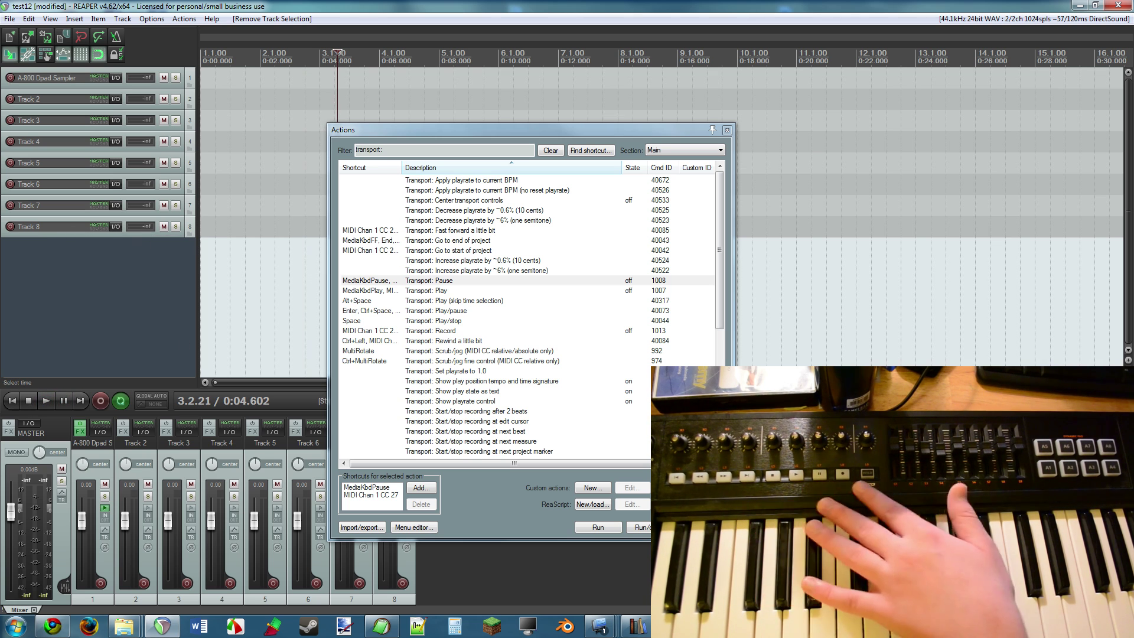
click(451, 333)
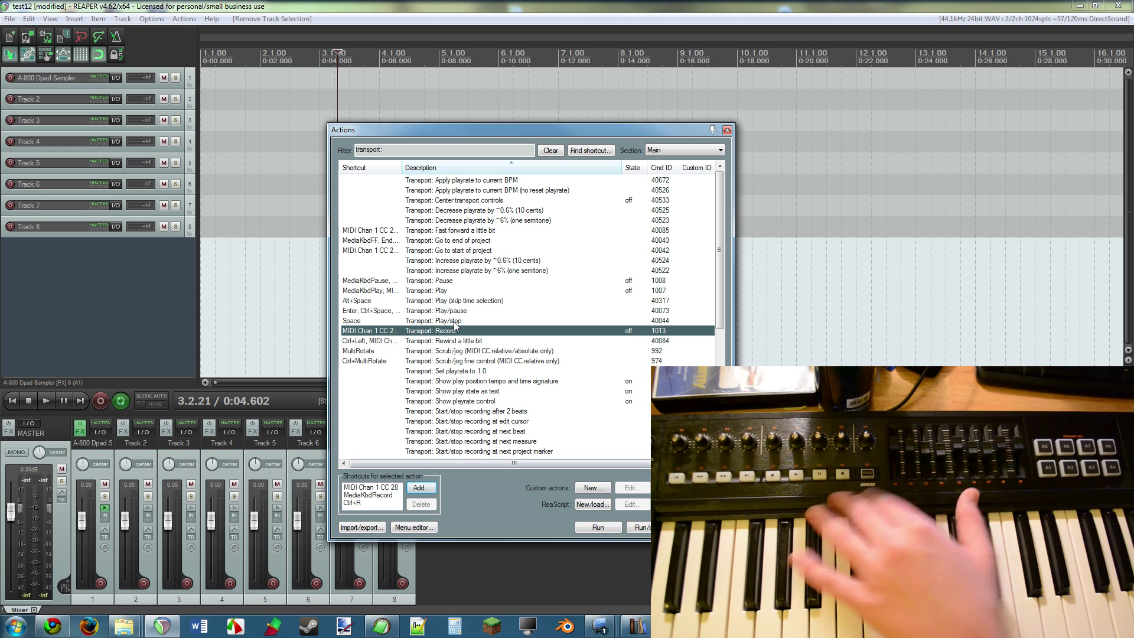
click(425, 488)
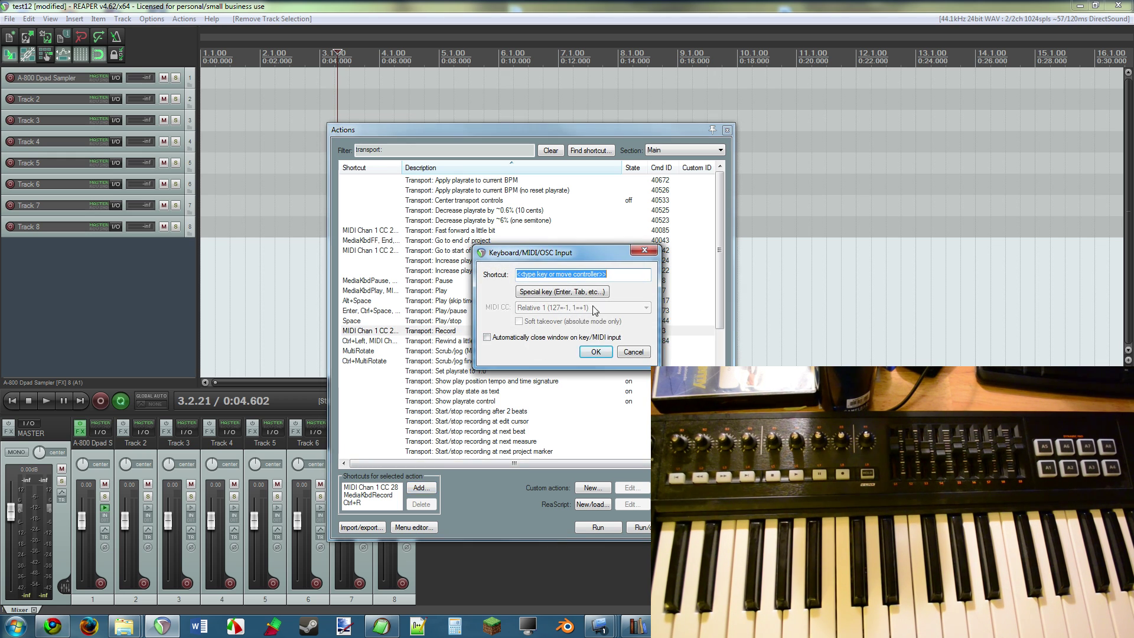
click(644, 252)
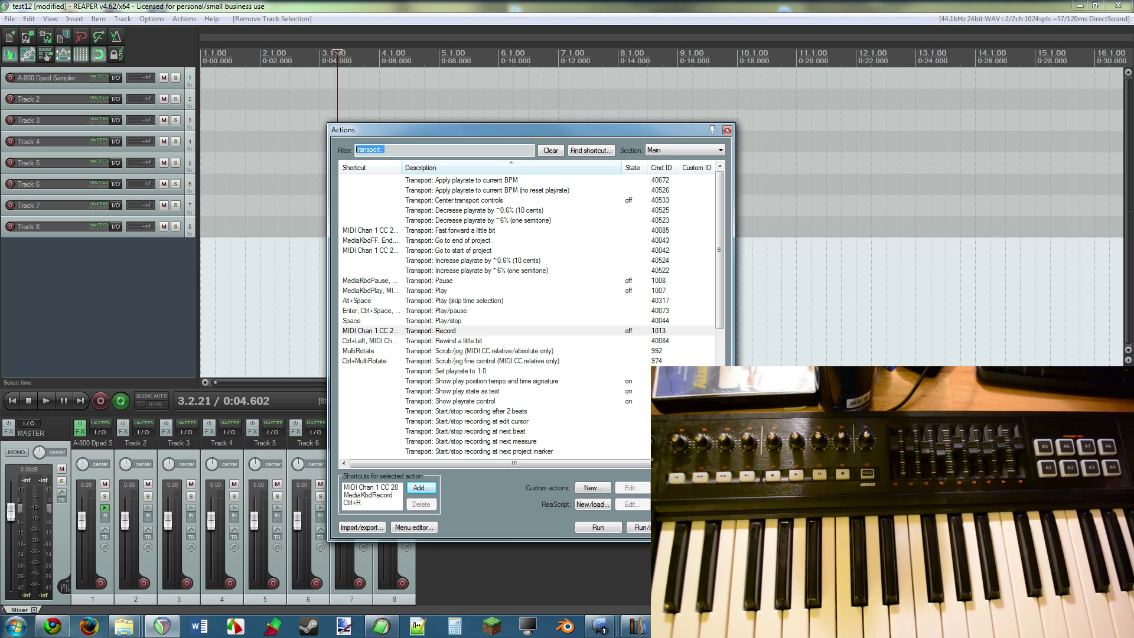
key(BackSpace)
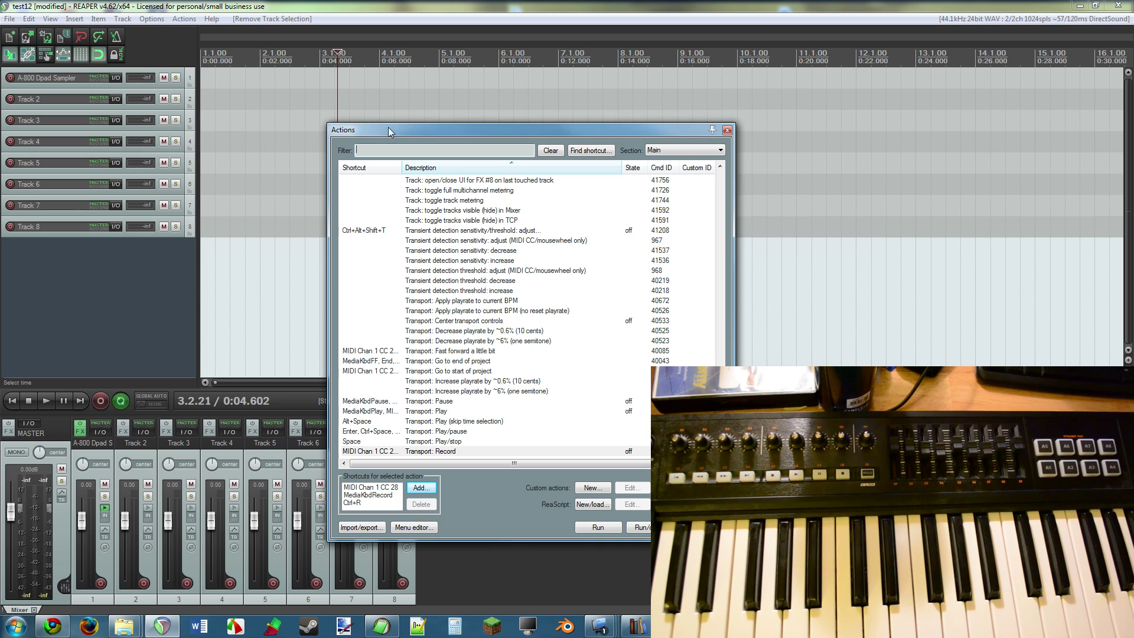
Step: Move the Actions window right, filter for 'track: set volume', and select Set volume for track 02
drag(388, 130, 528, 145)
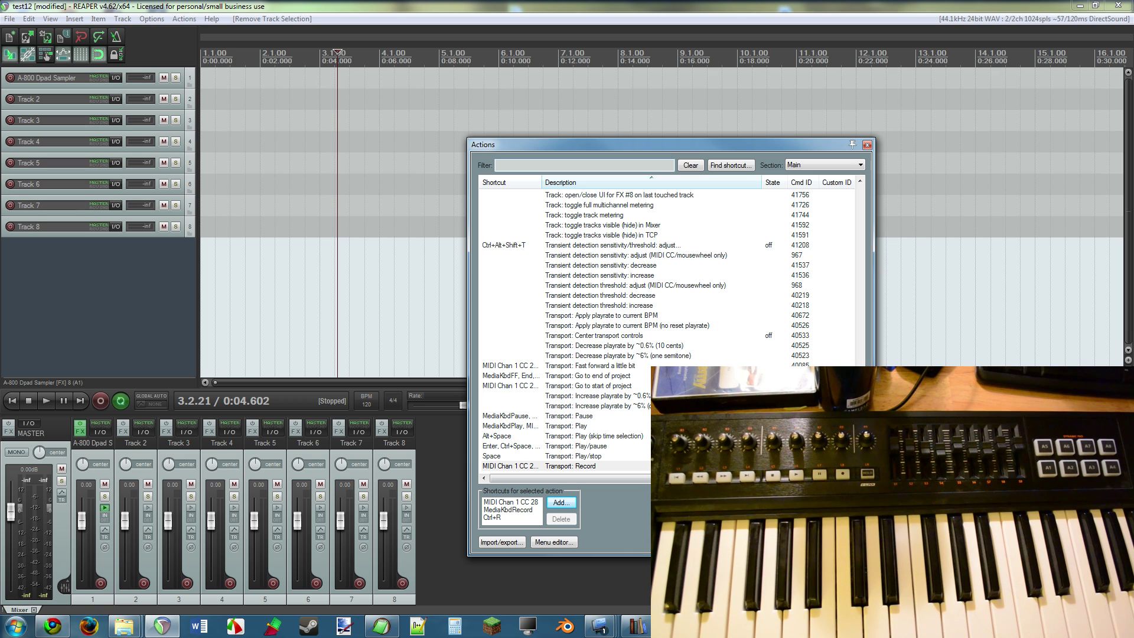
text(yts)
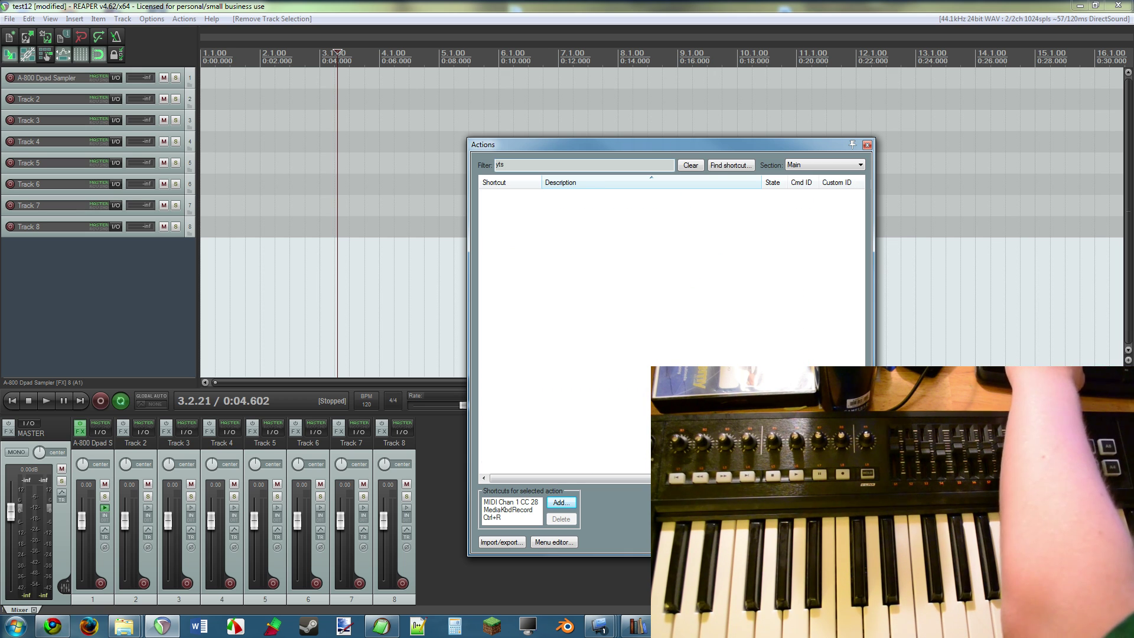
key(BackSpace)
key(BackSpace)
key(BackSpace)
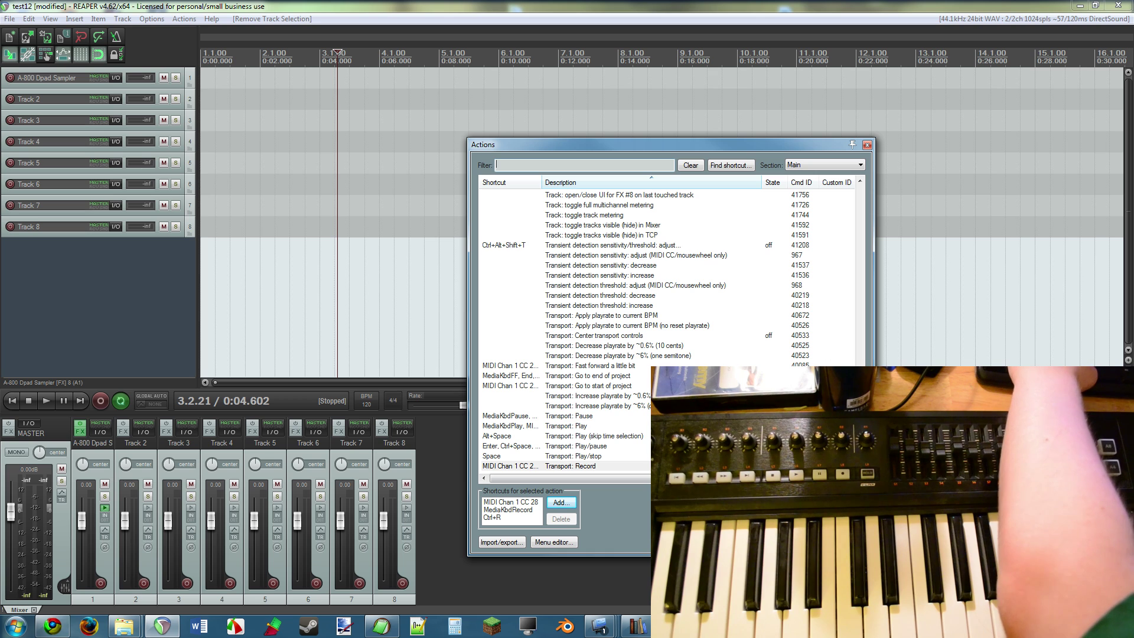
text(track)
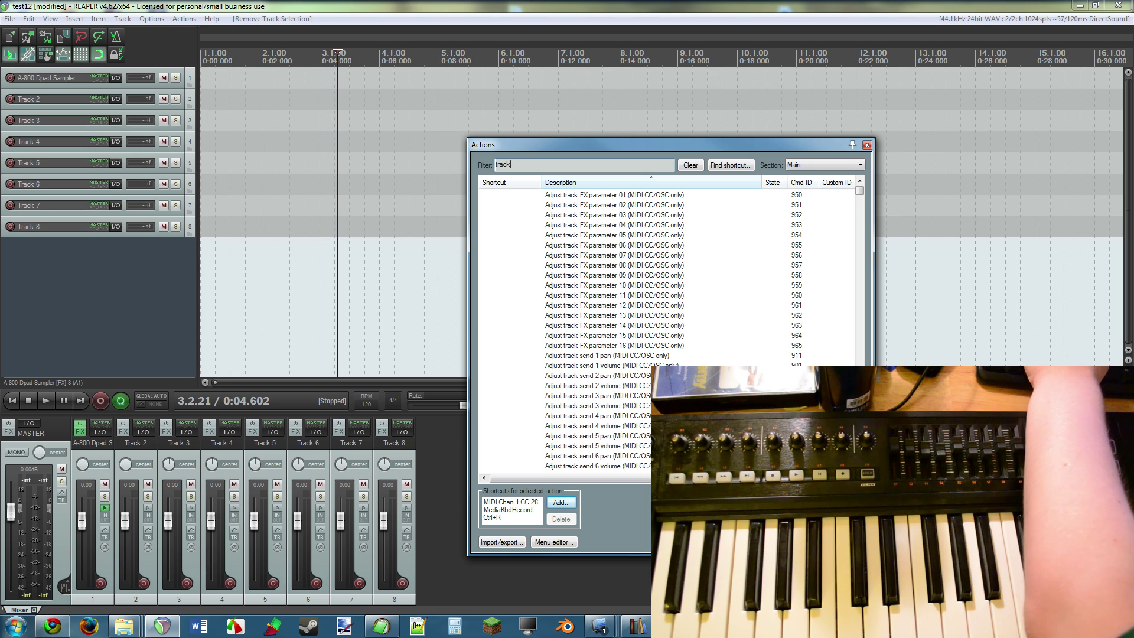
text(:)
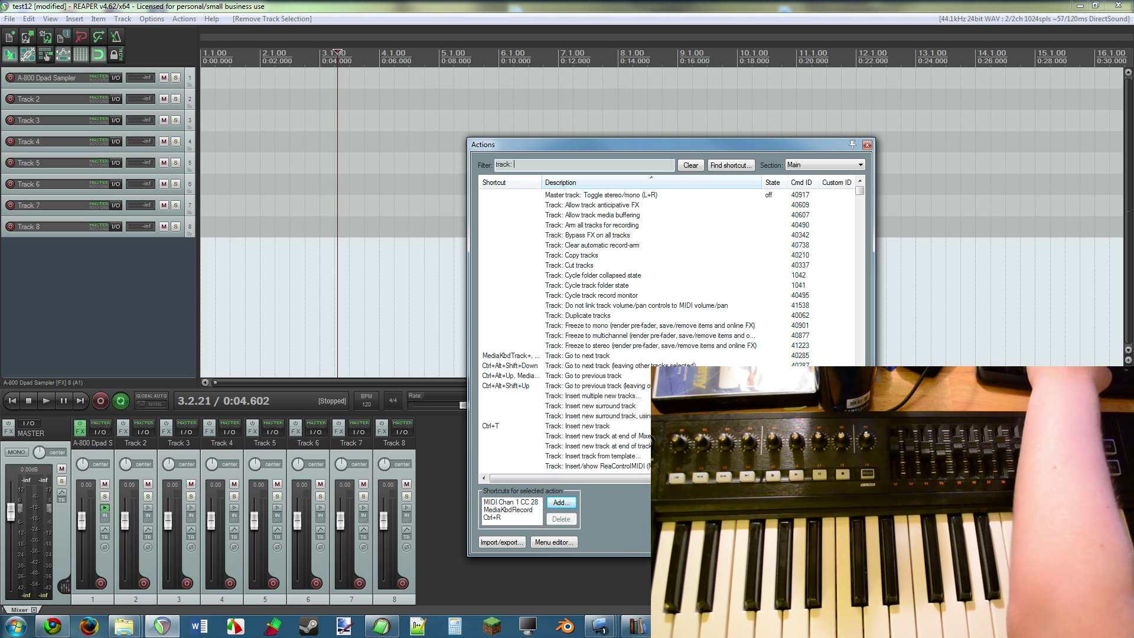
text( set vo)
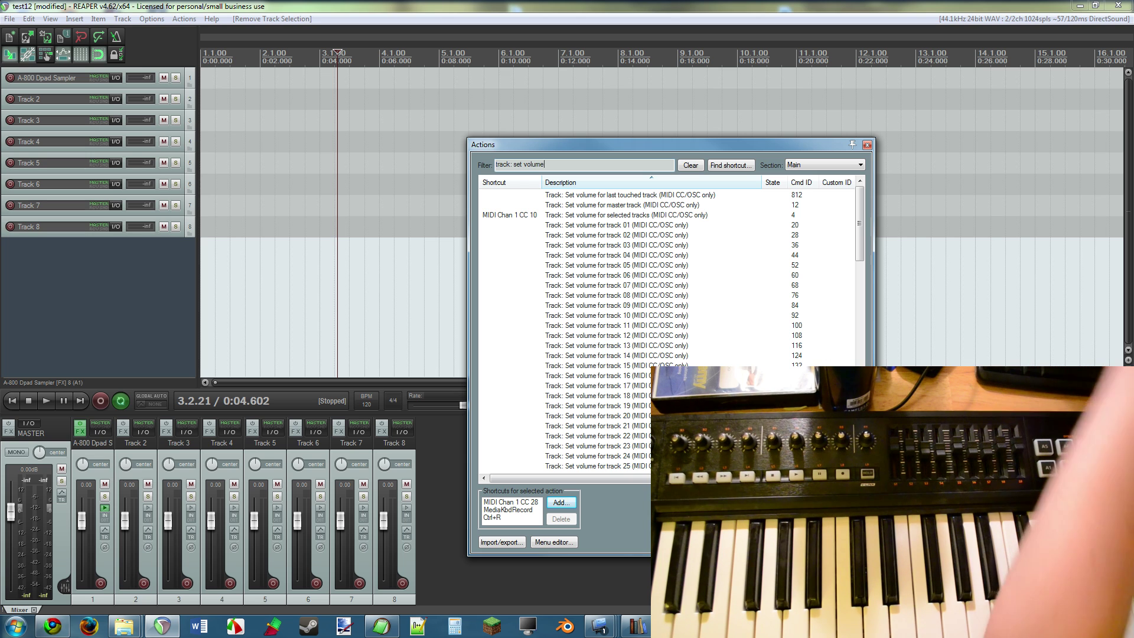
text(lu)
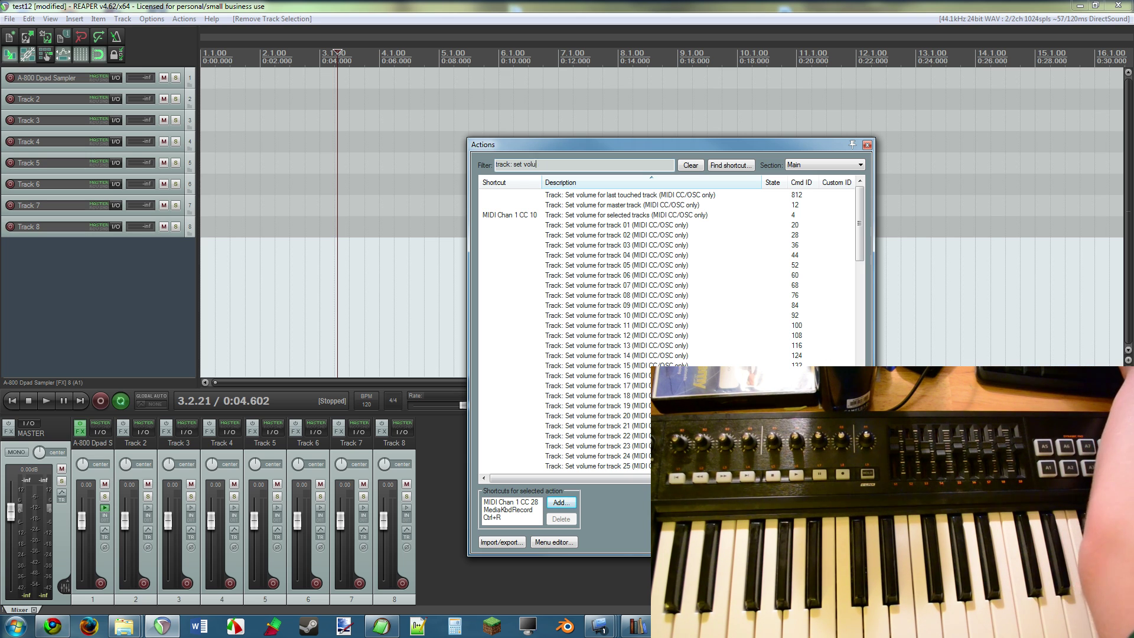
key(BackSpace)
key(BackSpace)
key(BackSpace)
key(BackSpace)
text(pa)
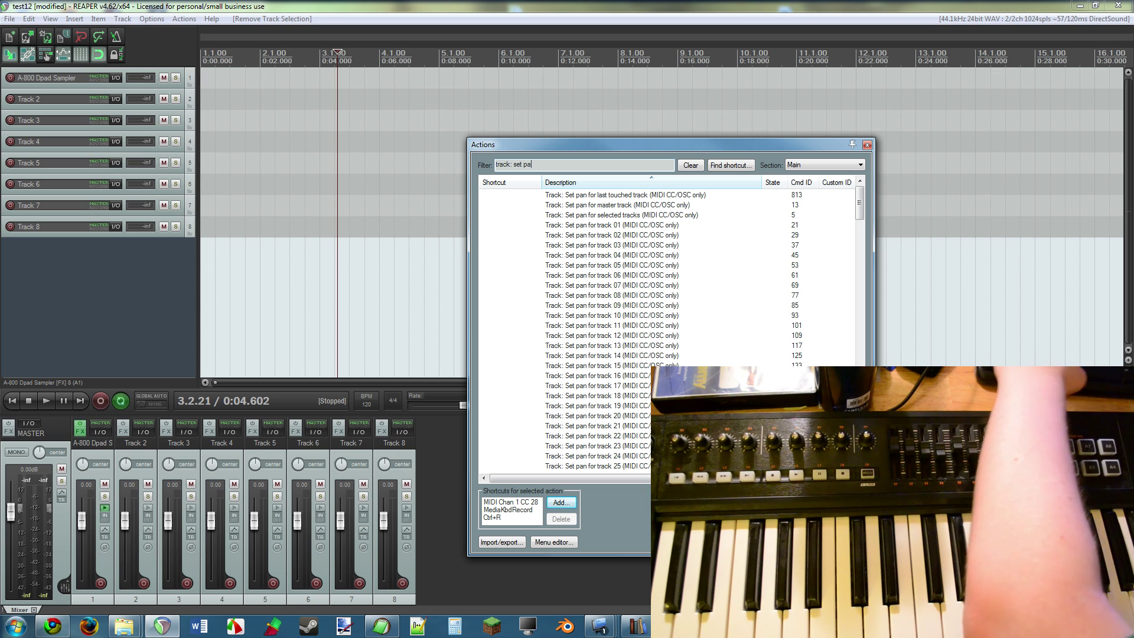
text(n)
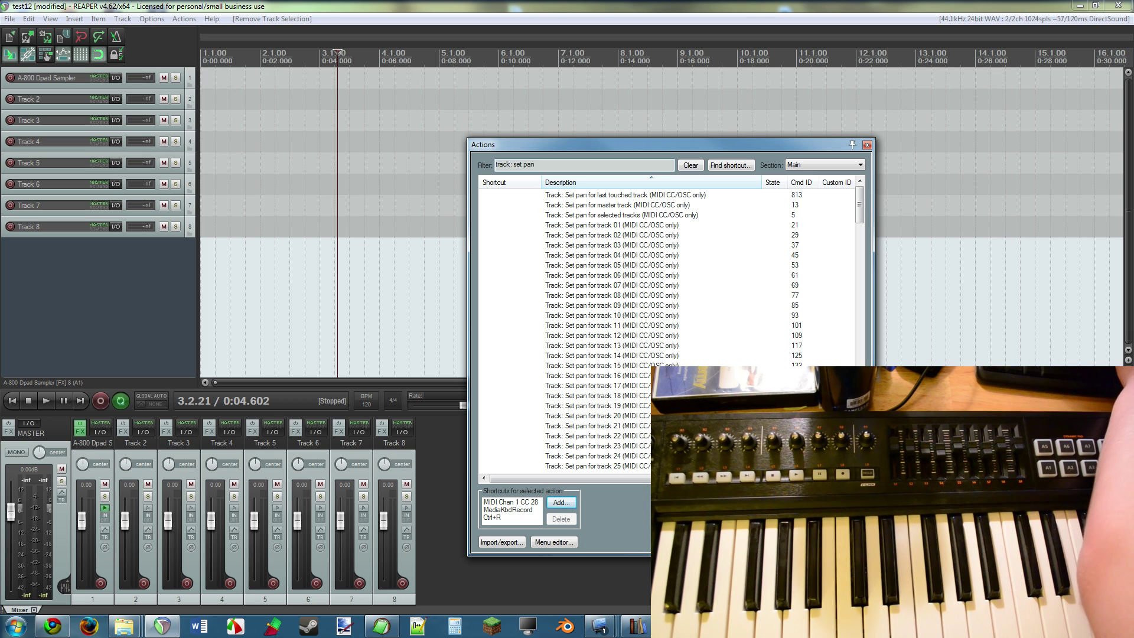
text(v)
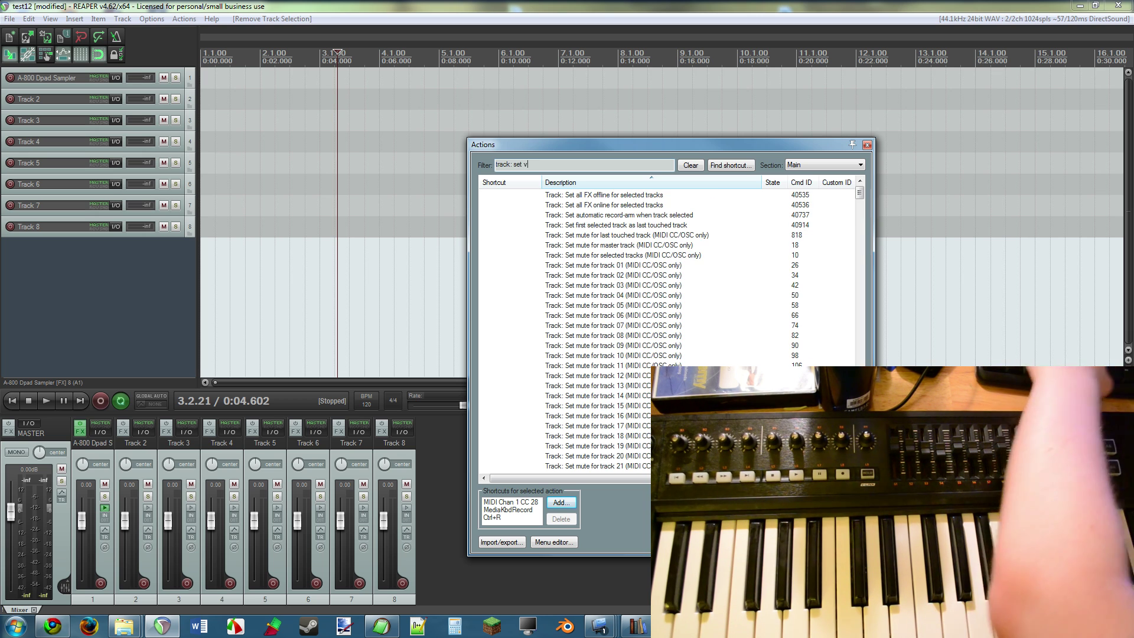
text(olum)
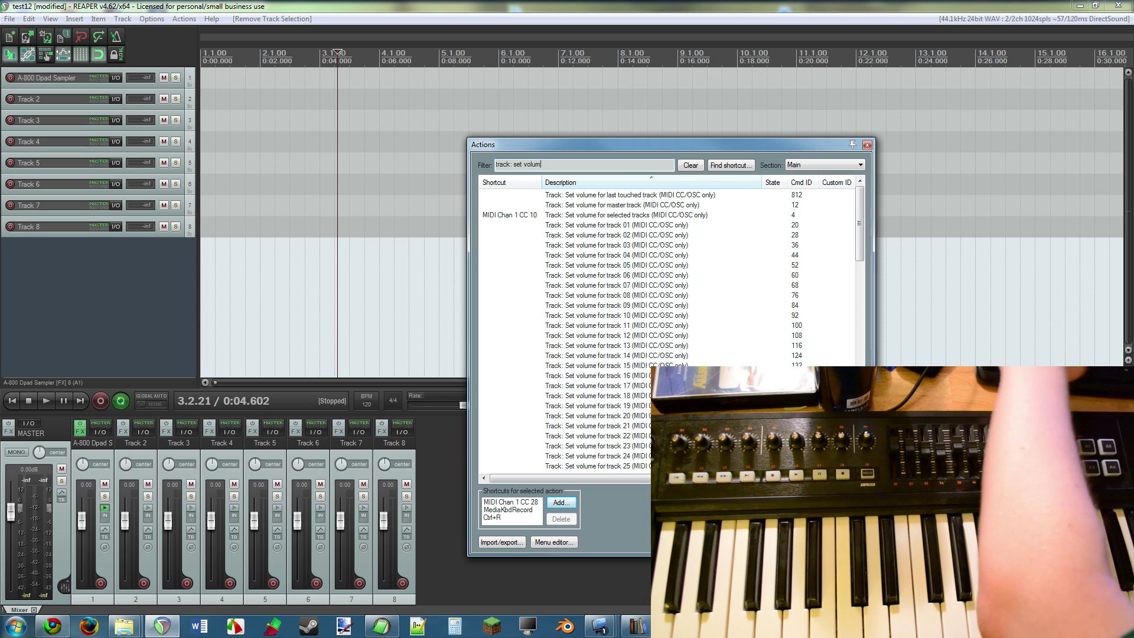
text(e)
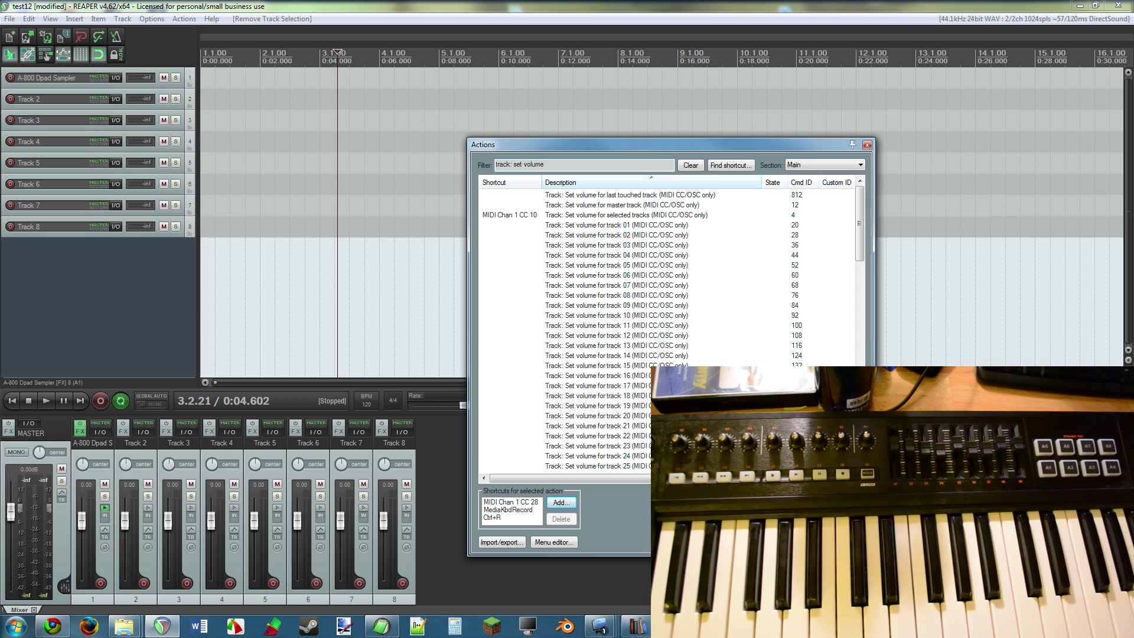
click(629, 236)
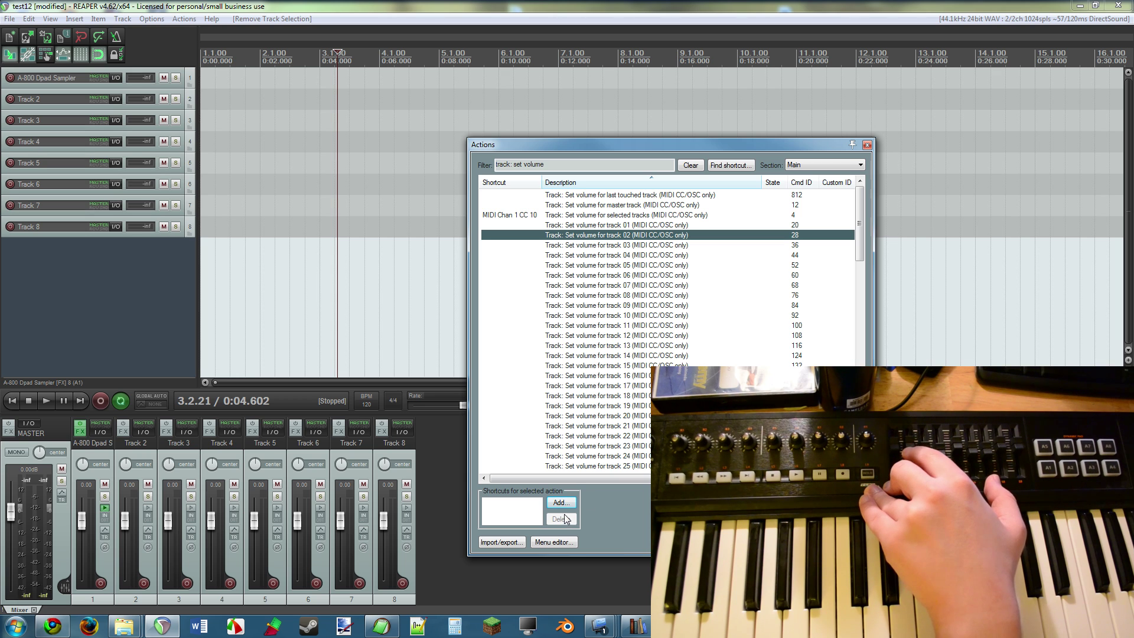
click(591, 165)
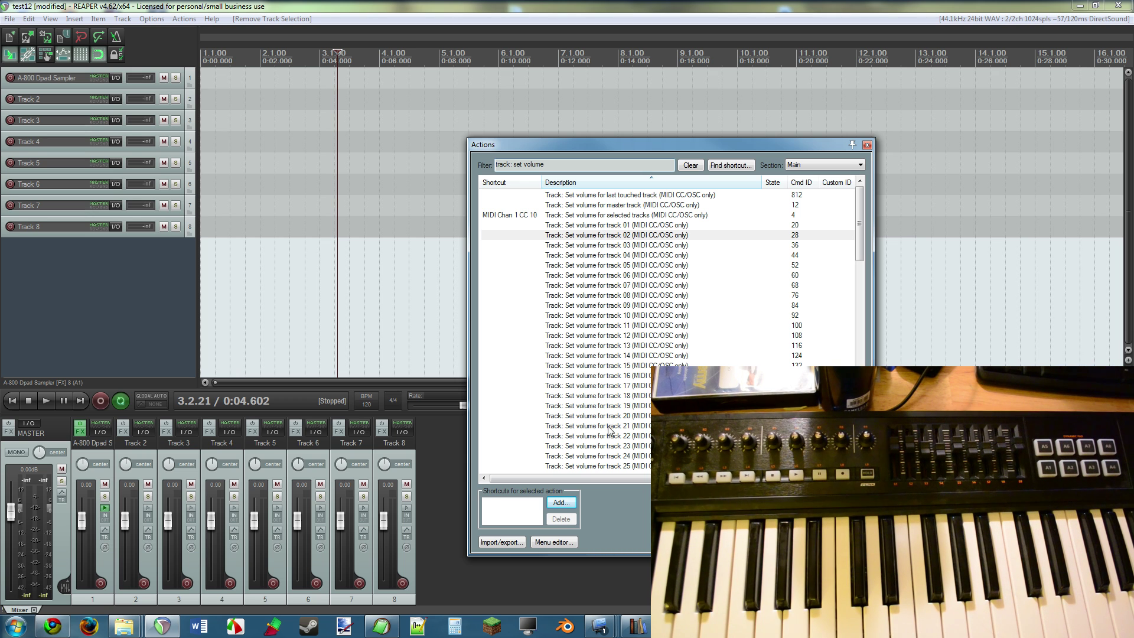
Step: Bind MIDI Chan 1 CC 75 to track 02's volume with the CC mode set to Absolute
click(560, 502)
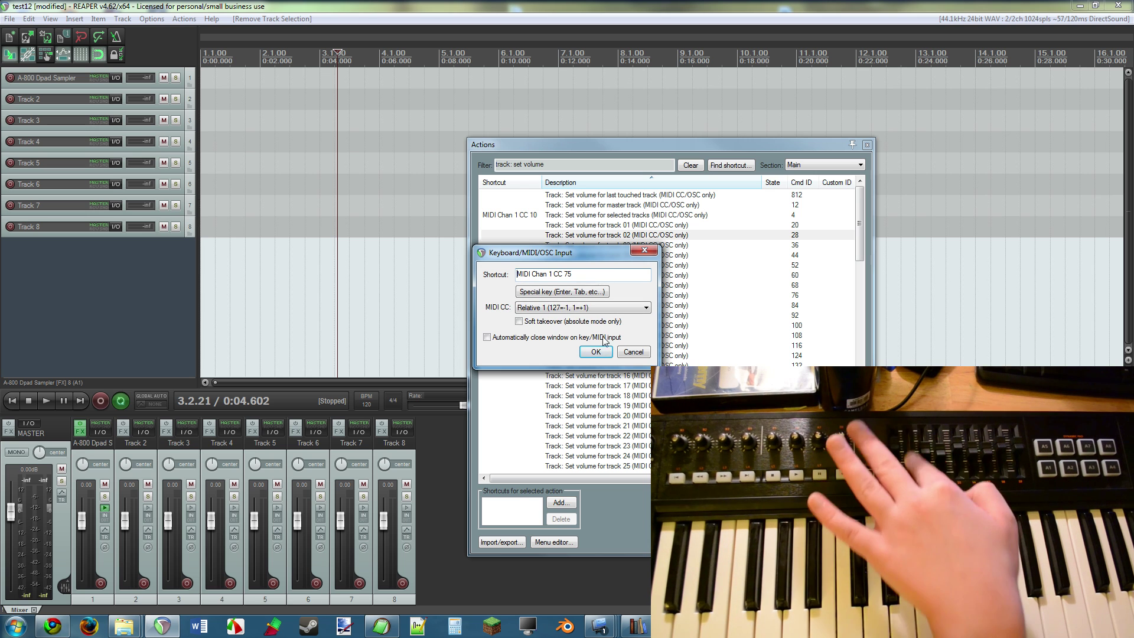
click(595, 352)
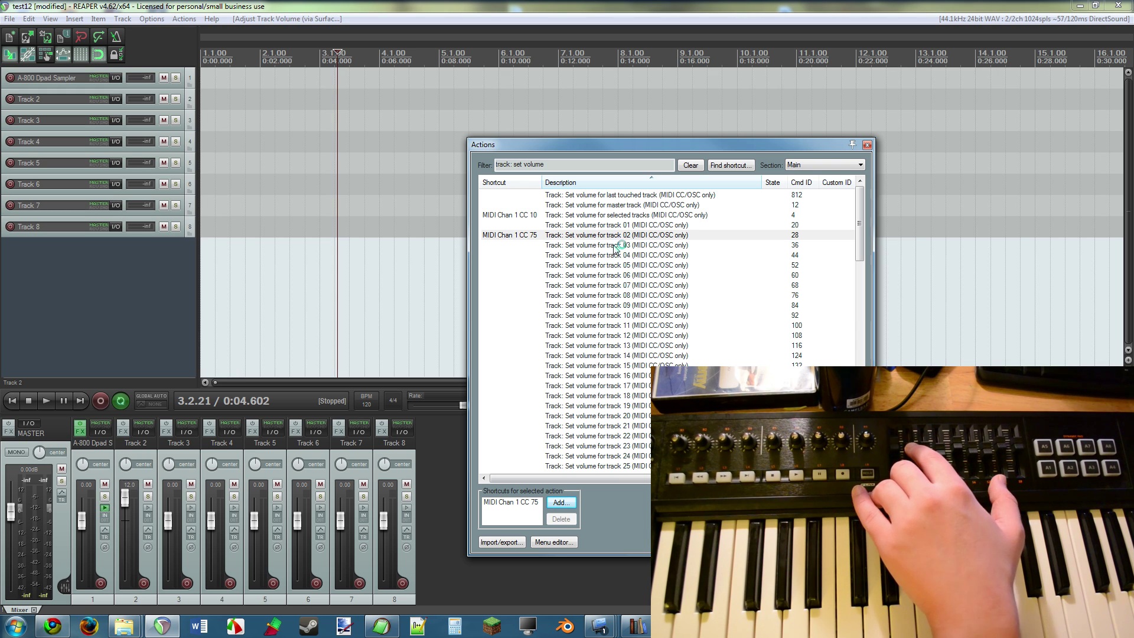
click(561, 501)
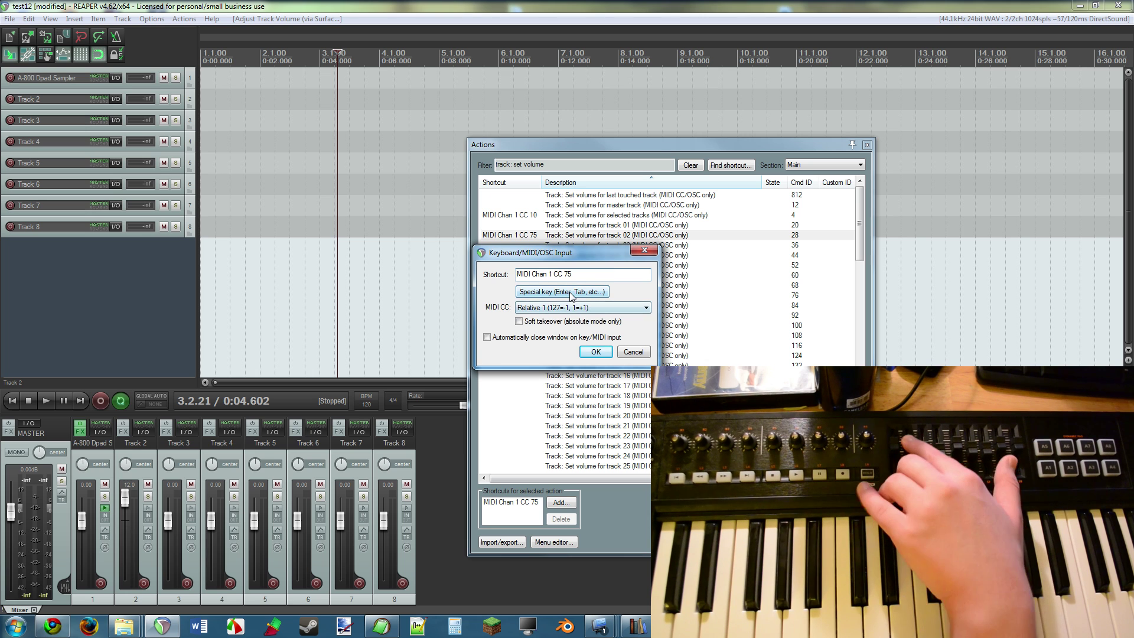
click(569, 292)
click(591, 307)
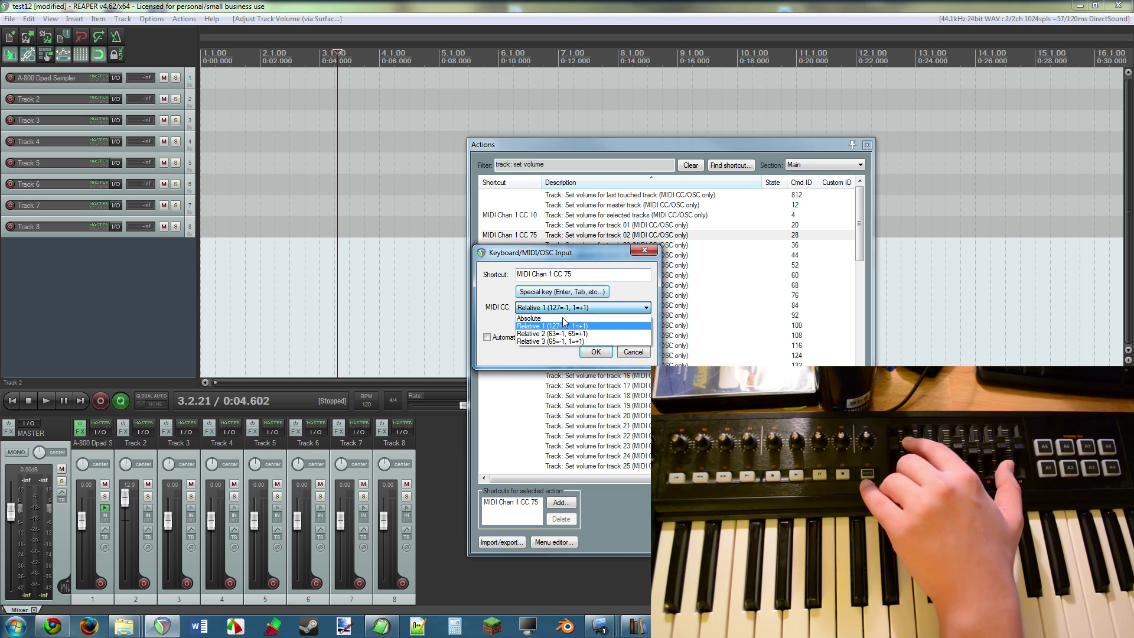
click(567, 322)
click(595, 352)
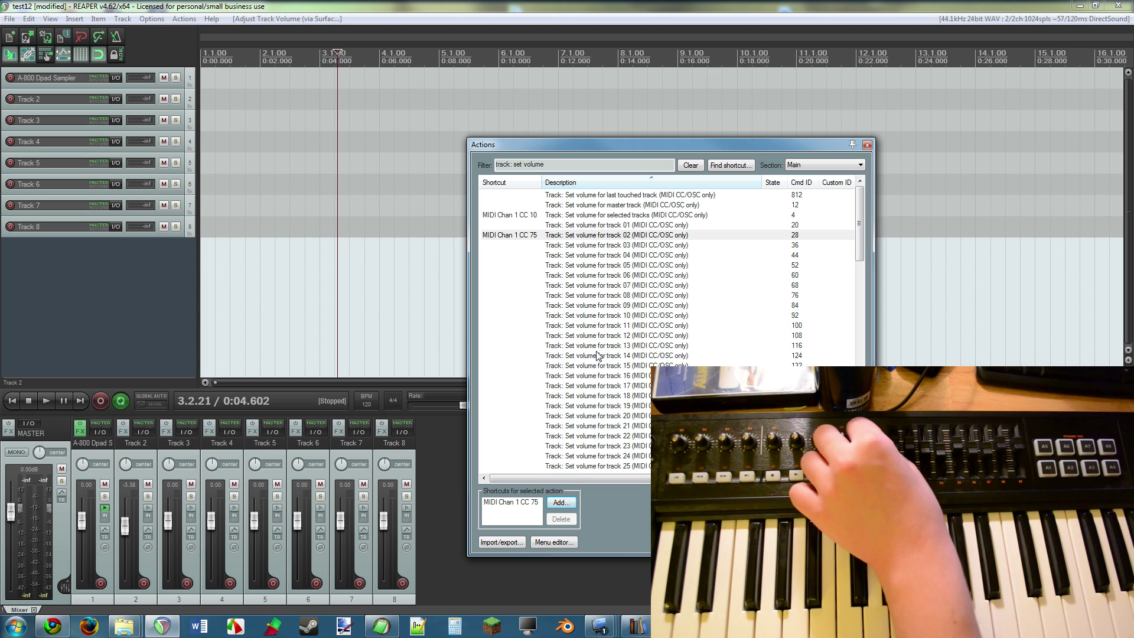
Step: Select the master and tracks 1, 2, 5–8 in turn for the CC 10 knob, lowering Track 6's volume
click(579, 215)
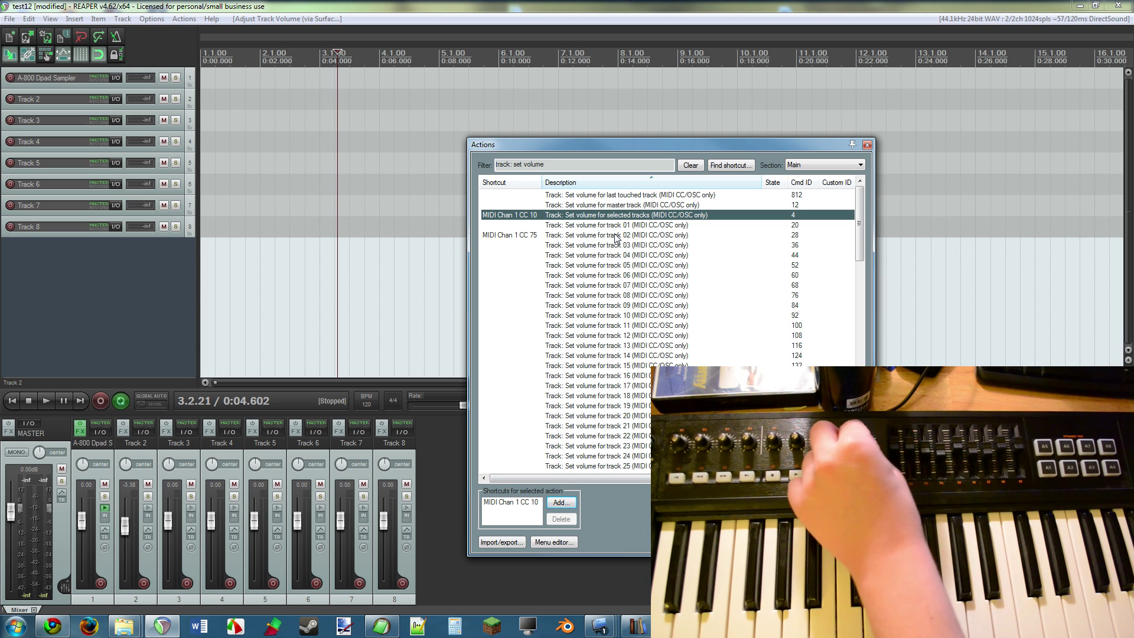
click(151, 471)
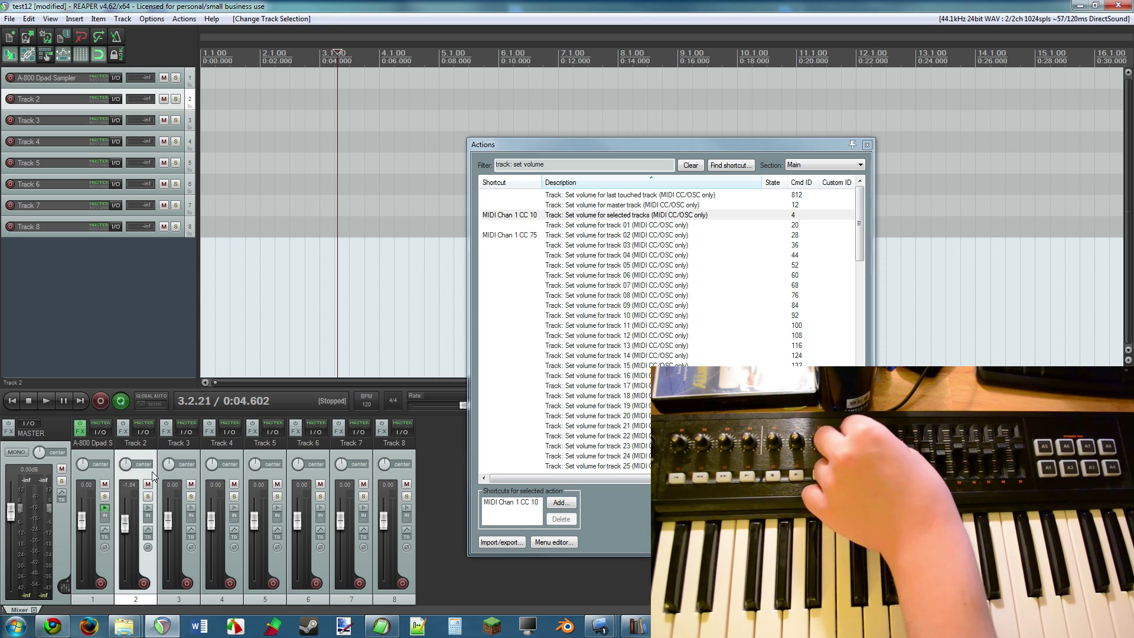
click(50, 458)
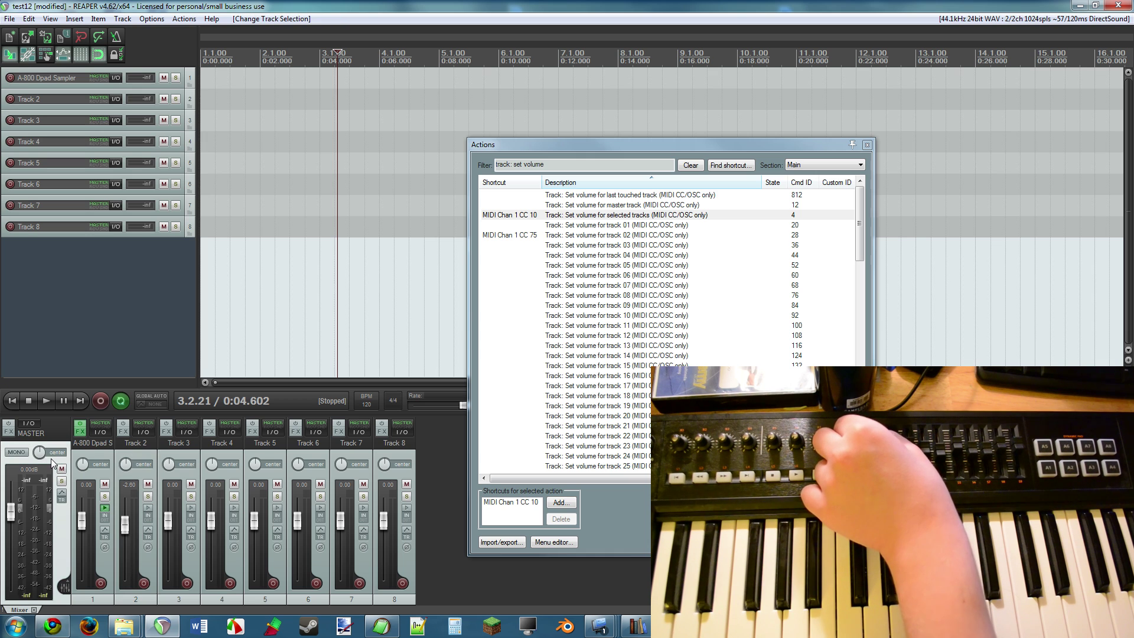
click(110, 470)
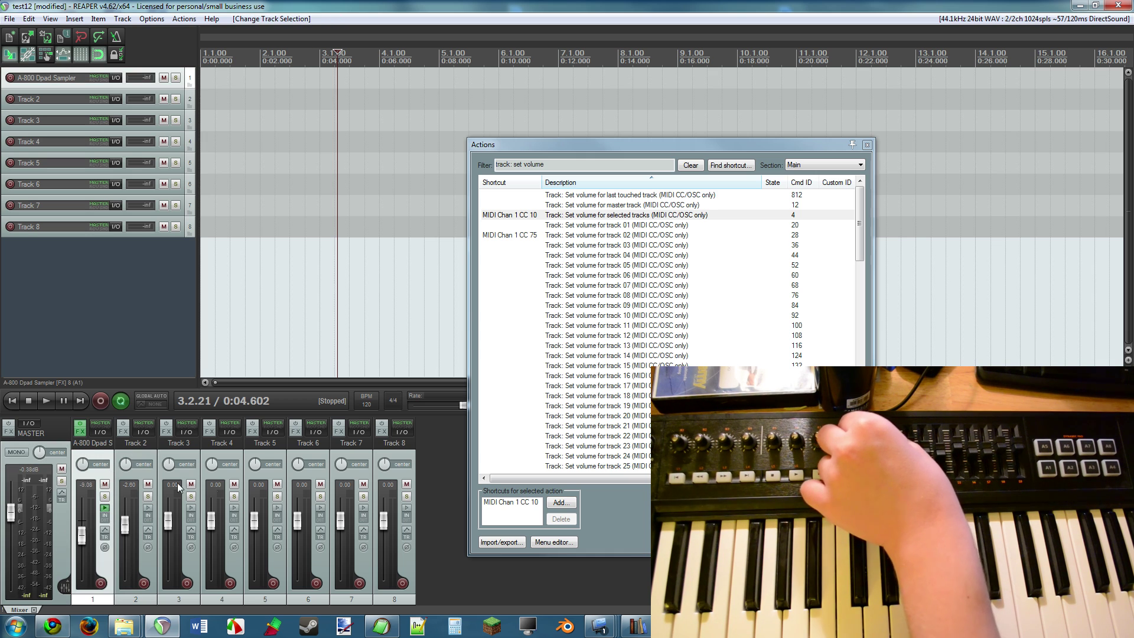
click(366, 471)
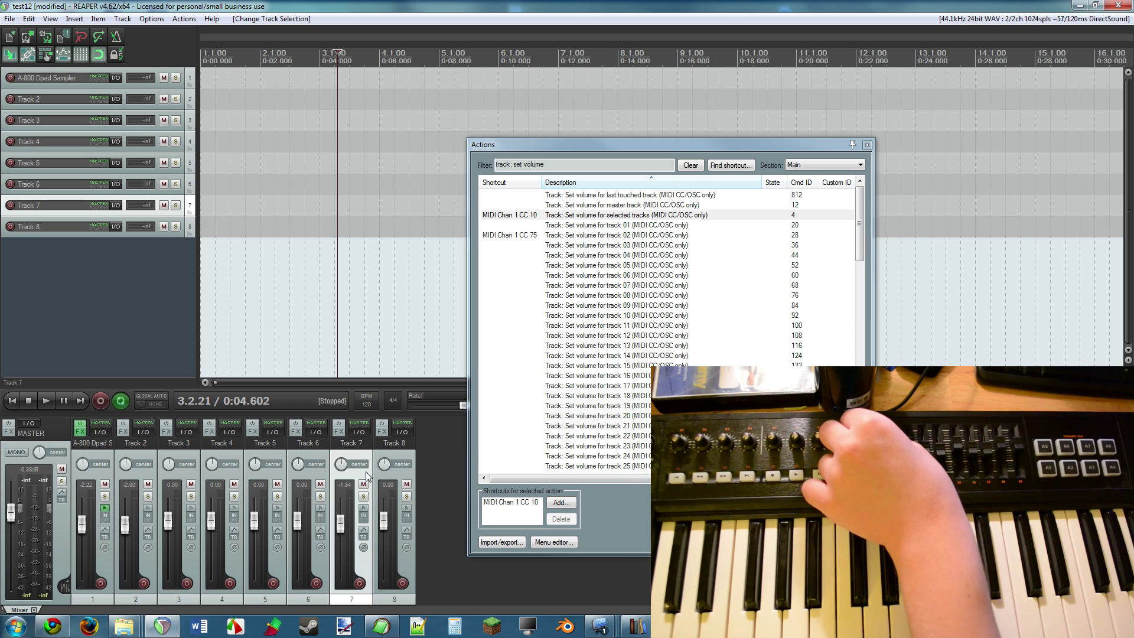
click(381, 473)
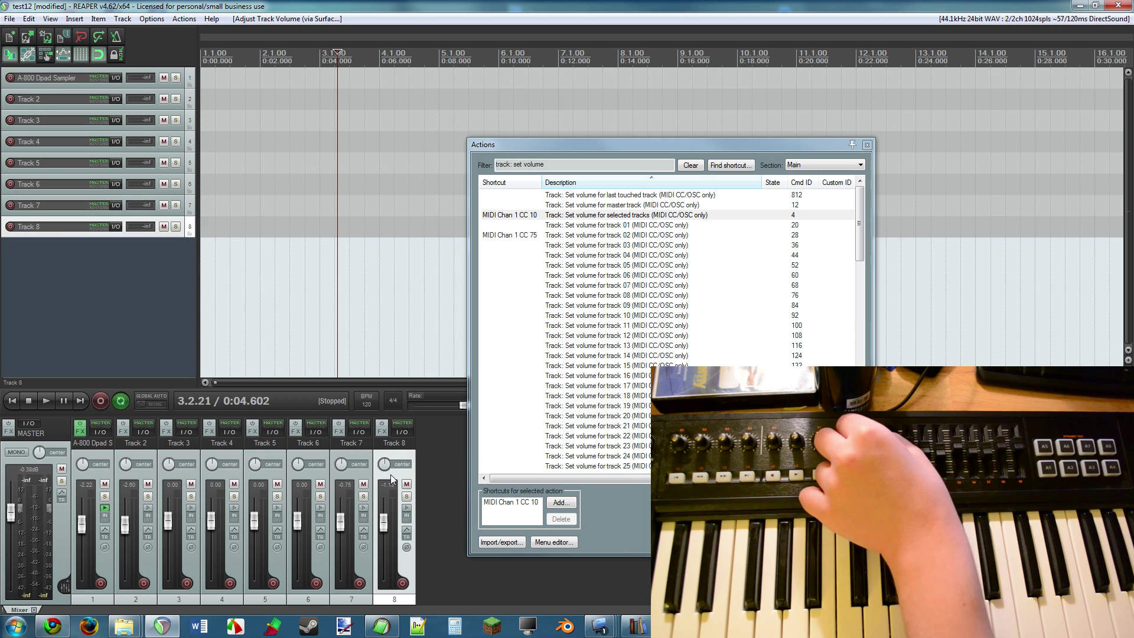
click(319, 472)
mouse_move(296, 520)
mouse_down()
mouse_move(299, 529)
mouse_move(300, 518)
mouse_up()
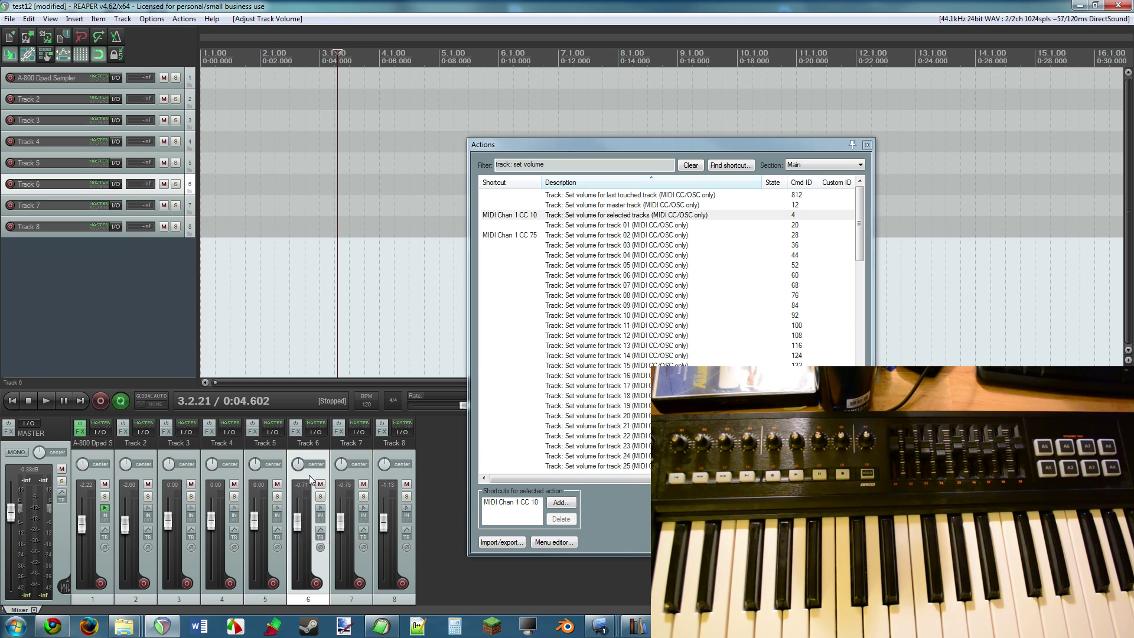
click(267, 473)
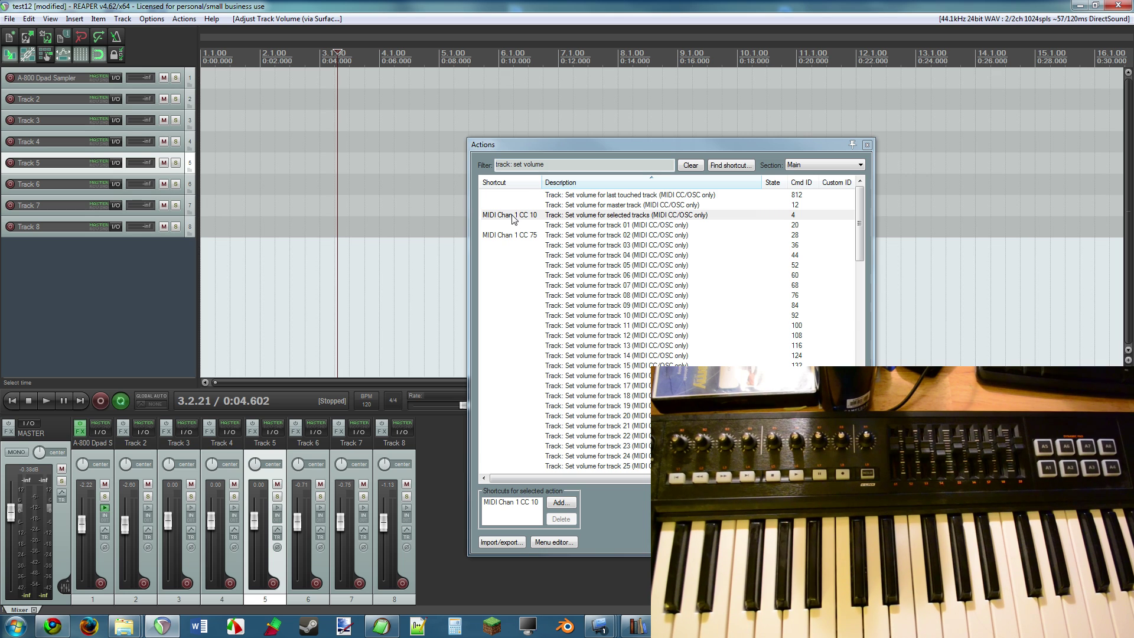
Step: Insert a new track with 4Front R-Piano, position its window, and open track 6's envelope list
click(867, 145)
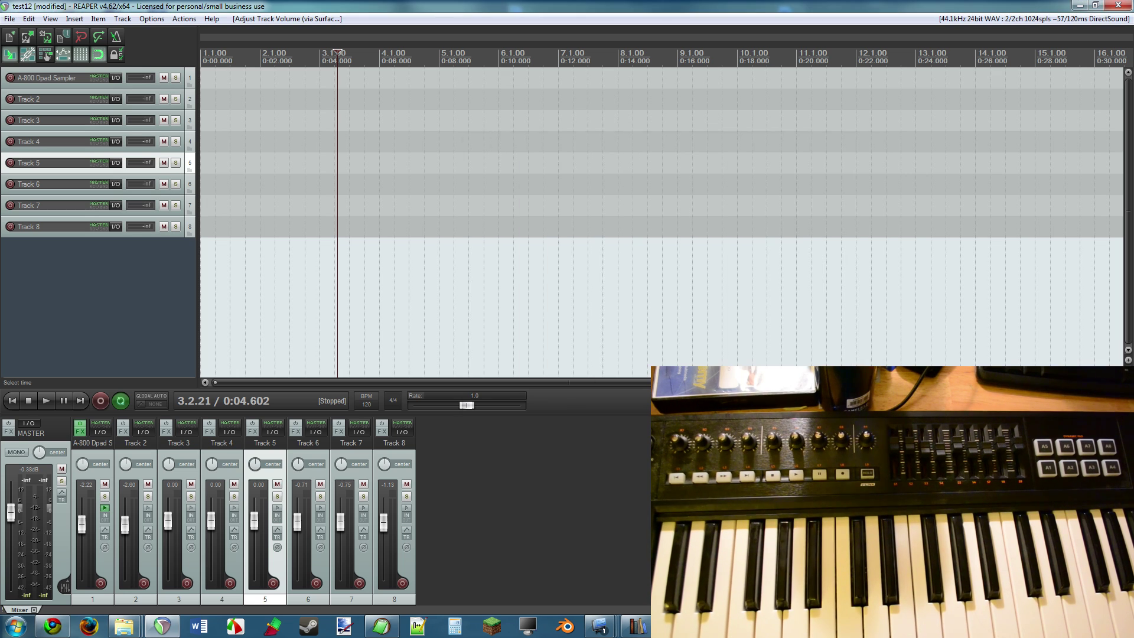
right_click(45, 270)
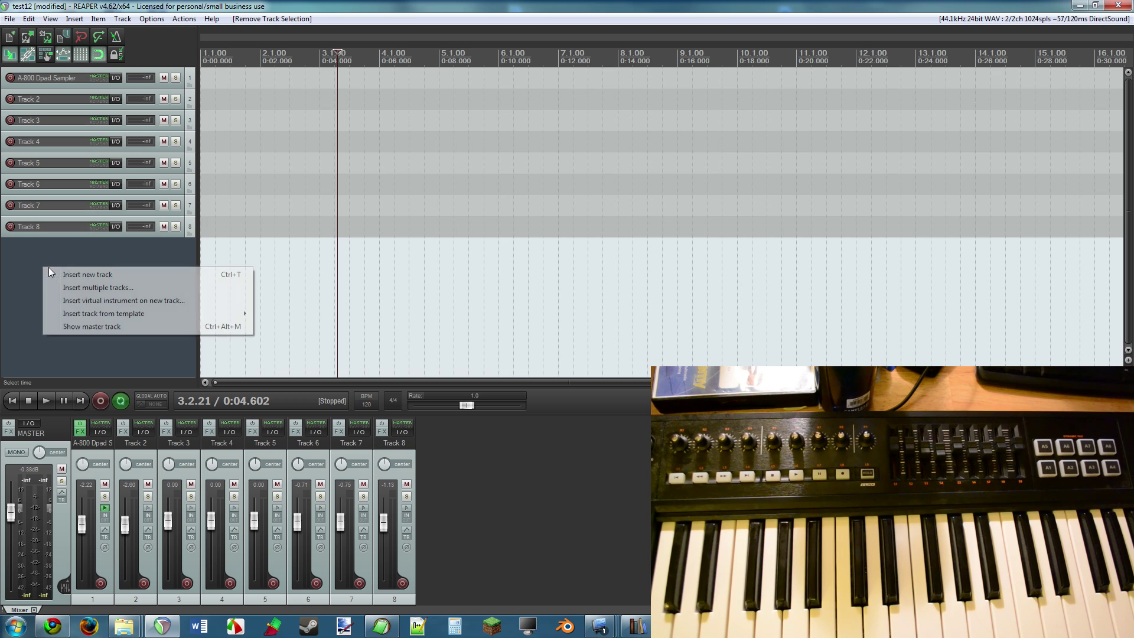
click(101, 299)
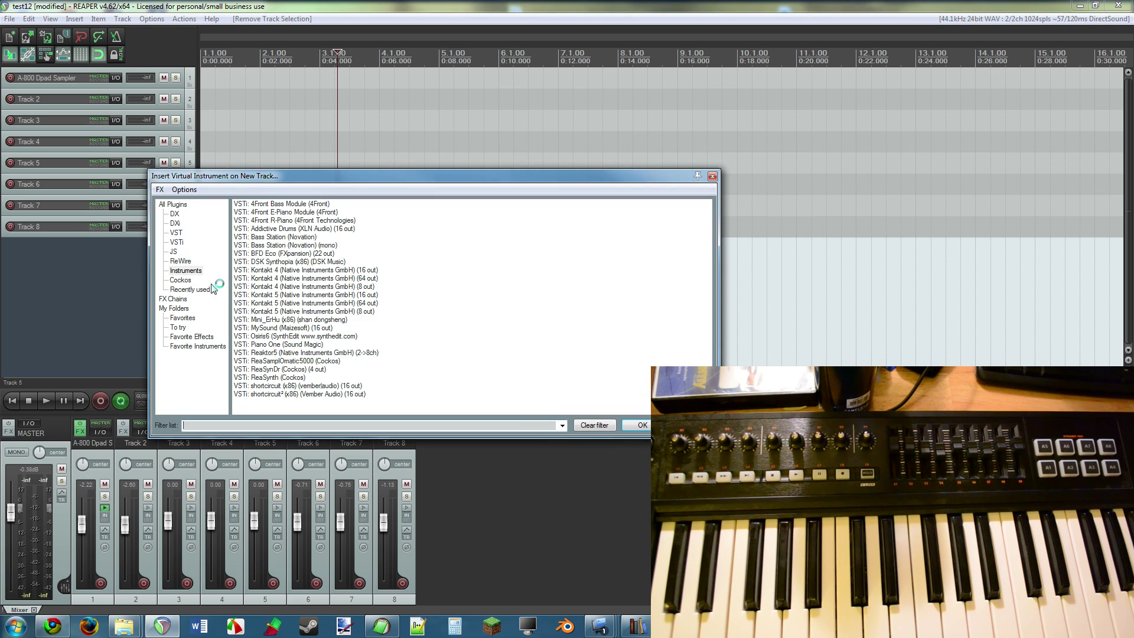
double_click(282, 221)
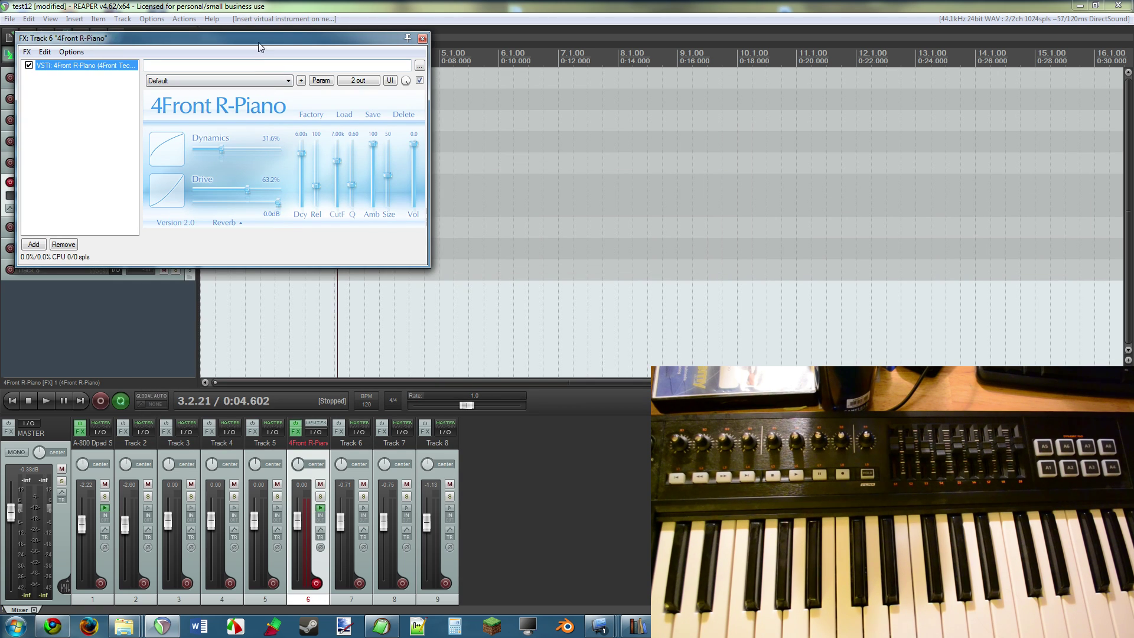
drag(264, 45, 538, 100)
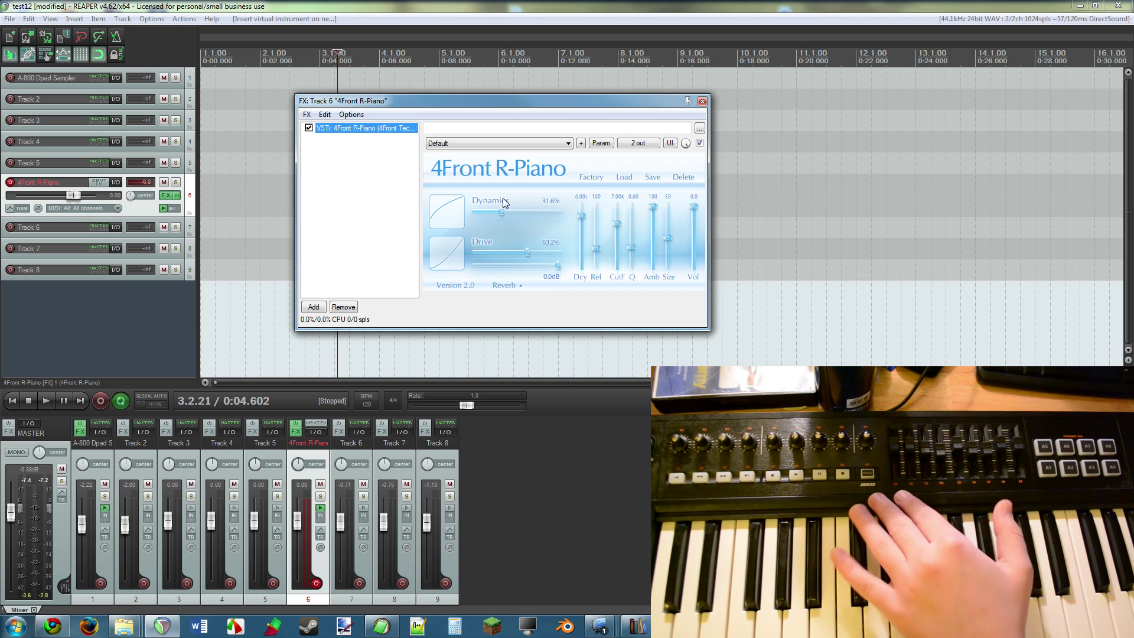
drag(374, 101, 483, 133)
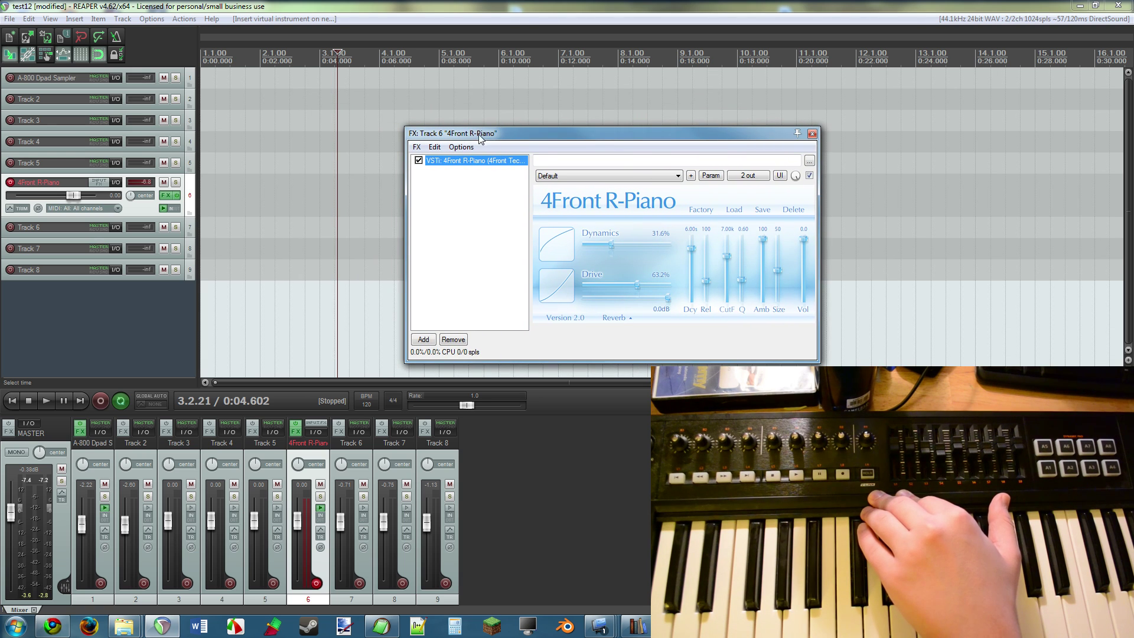
click(10, 210)
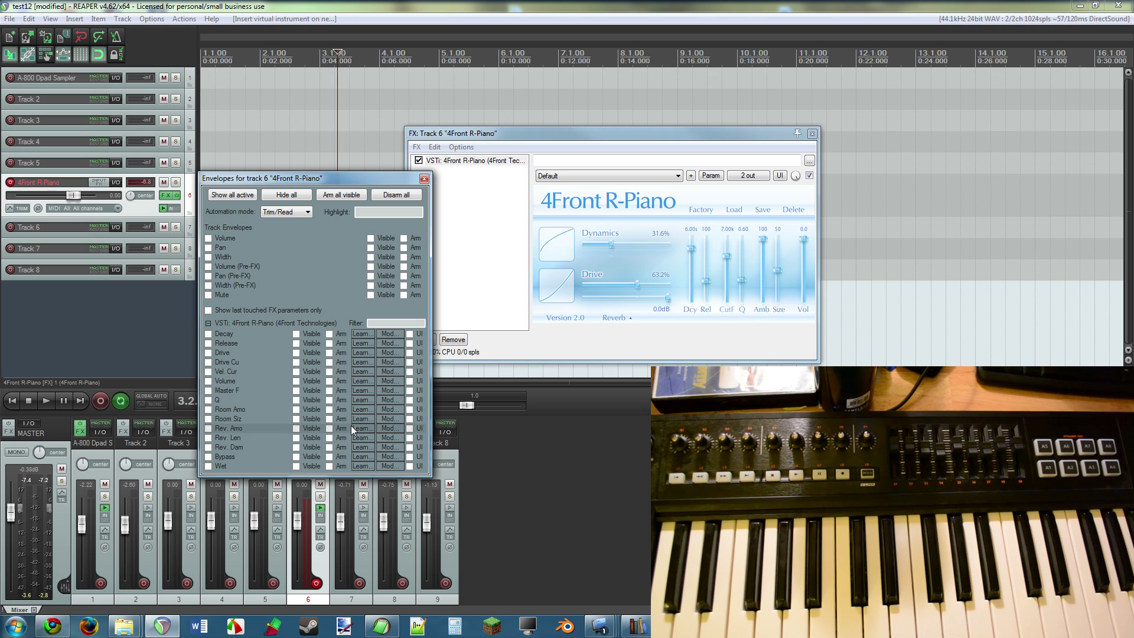
Step: Start MIDI learn on the R-Piano Drive Cu parameter, capturing Chan 1 CC 78 from the knob
click(361, 362)
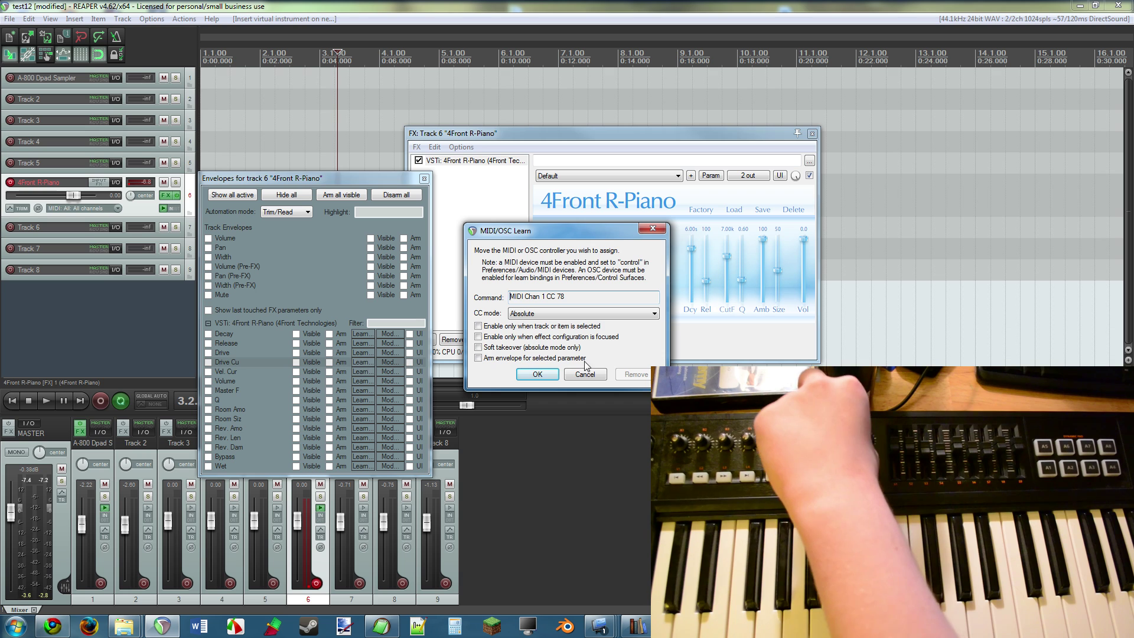
Step: Confirm the CC 78 mapping for Drive Cu, show its knob on track 6, and close the plugin windows
click(537, 373)
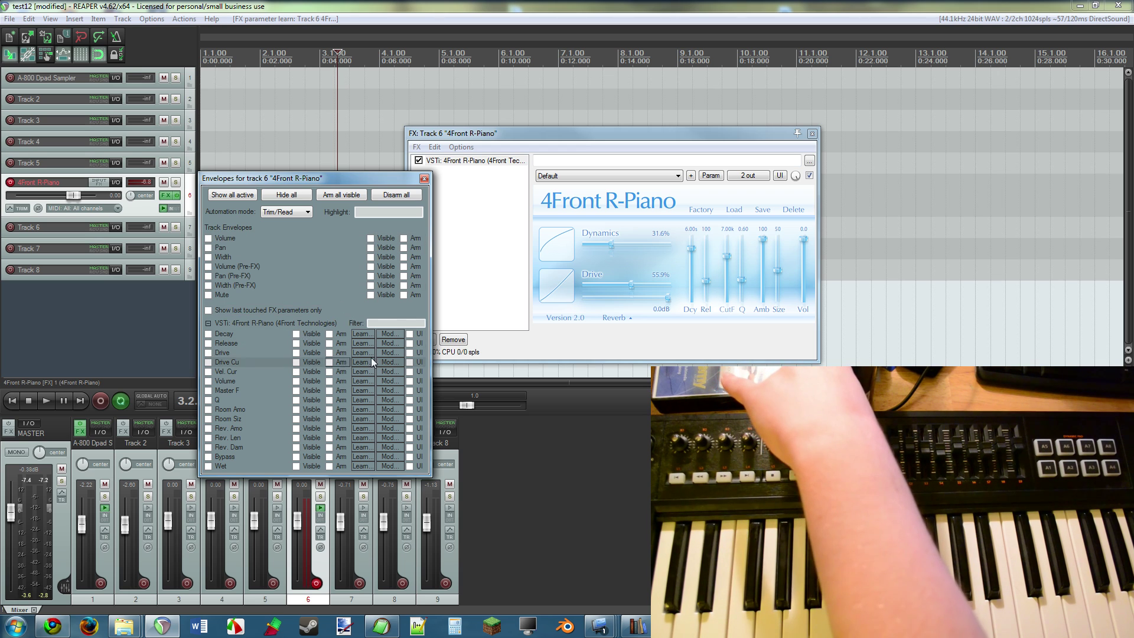
click(410, 362)
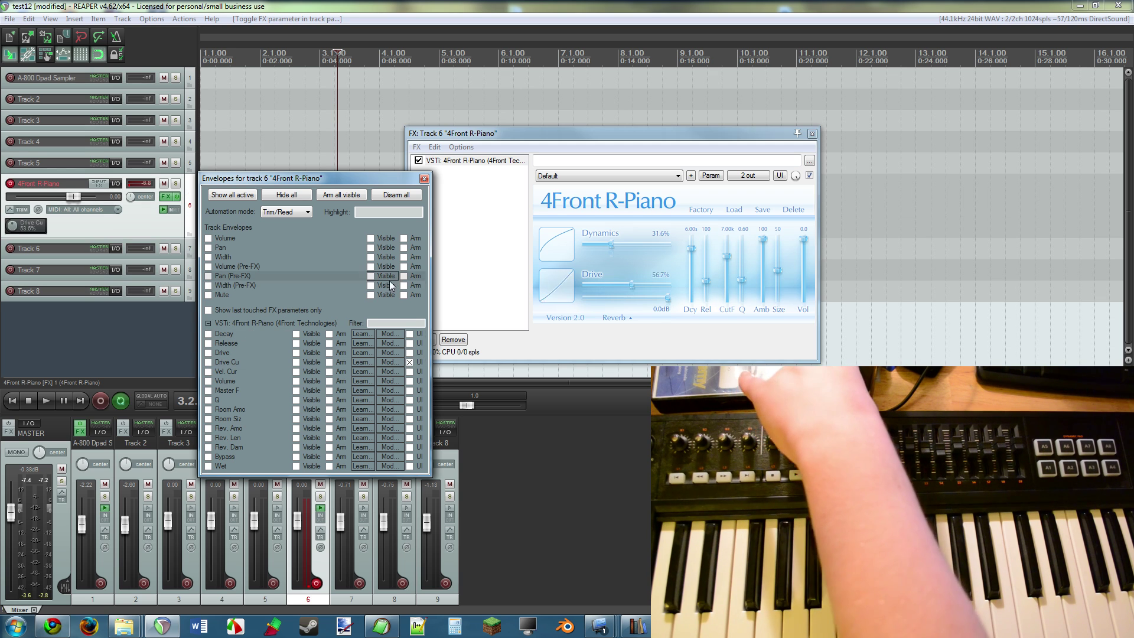
click(812, 133)
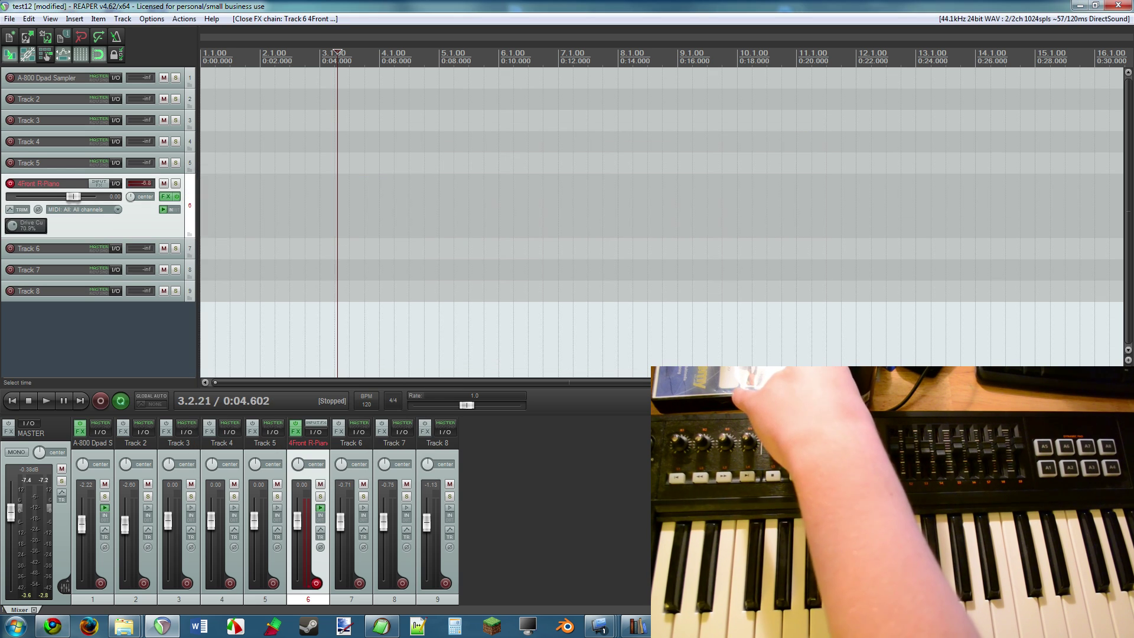
Step: Show an R-Piano Drive knob on track 6's panel
click(18, 210)
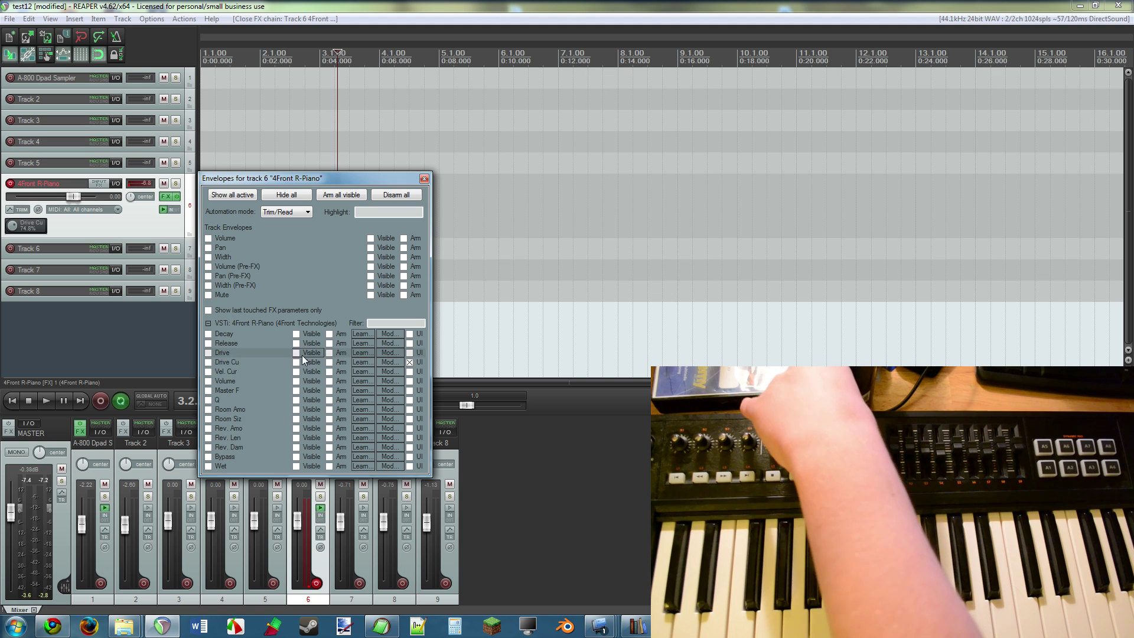
click(410, 353)
click(424, 178)
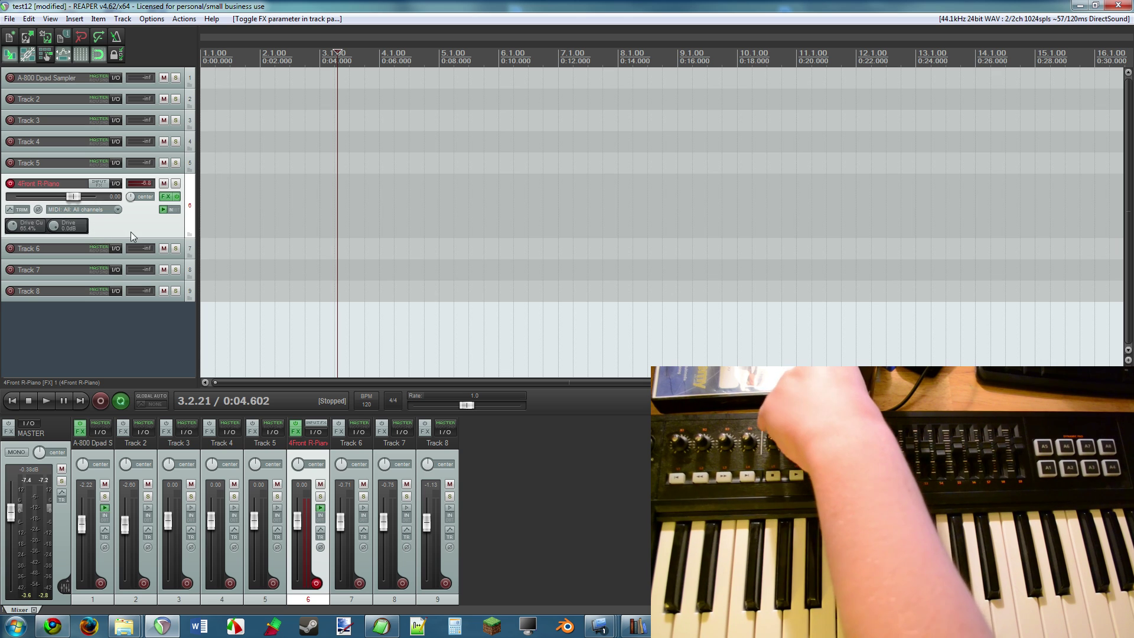
Step: Map the Drive knob to the controller's MIDI Chan 1 CC 77
right_click(80, 226)
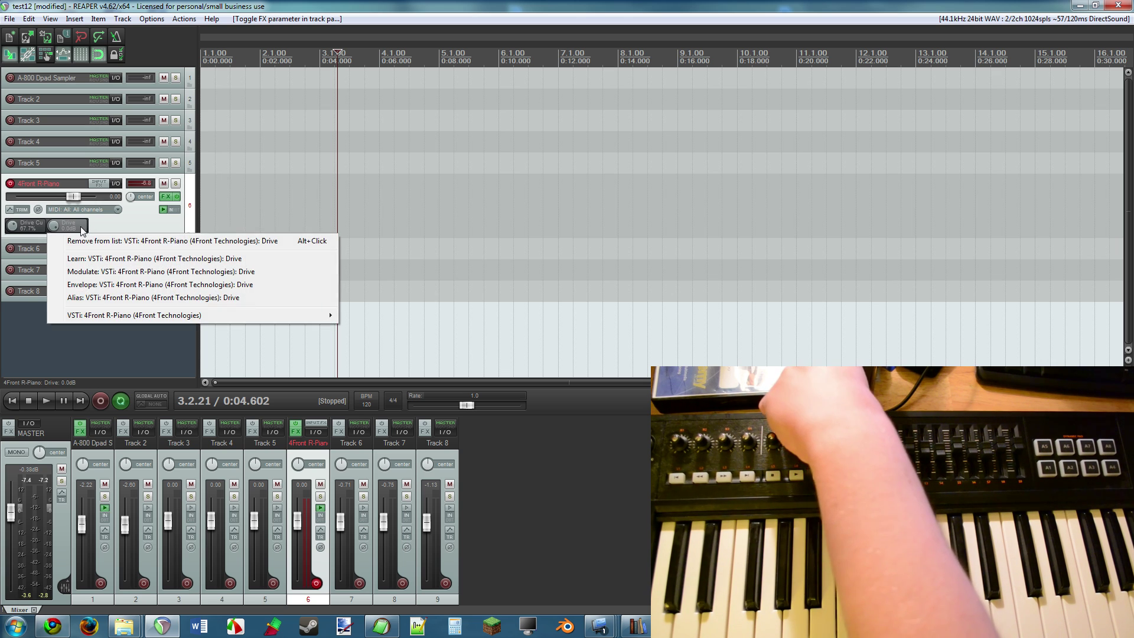
click(102, 260)
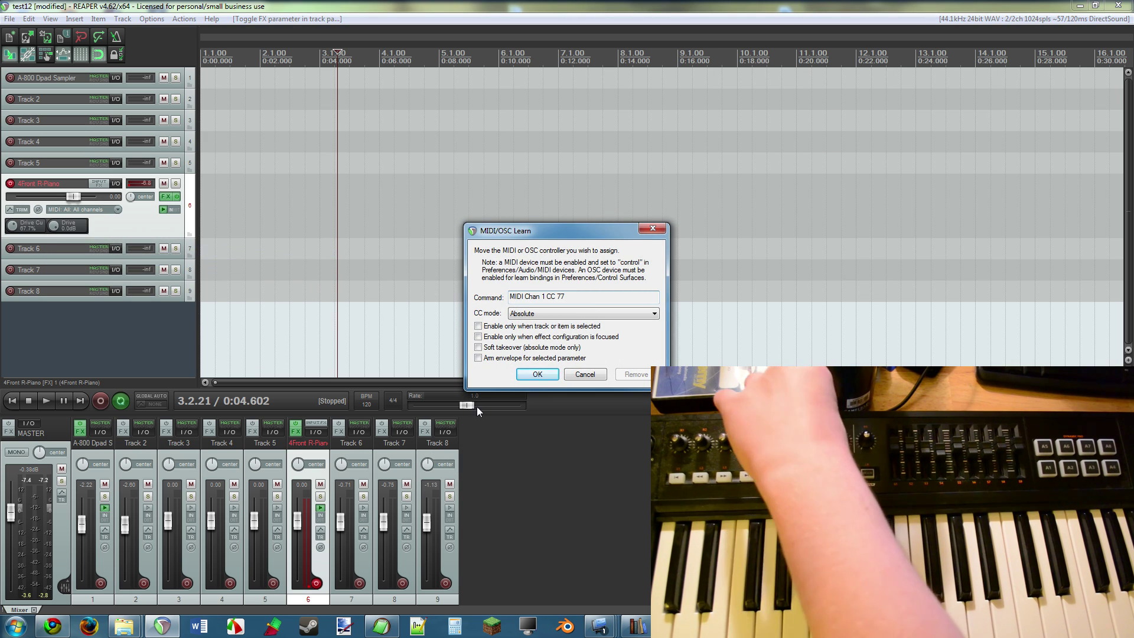
click(536, 374)
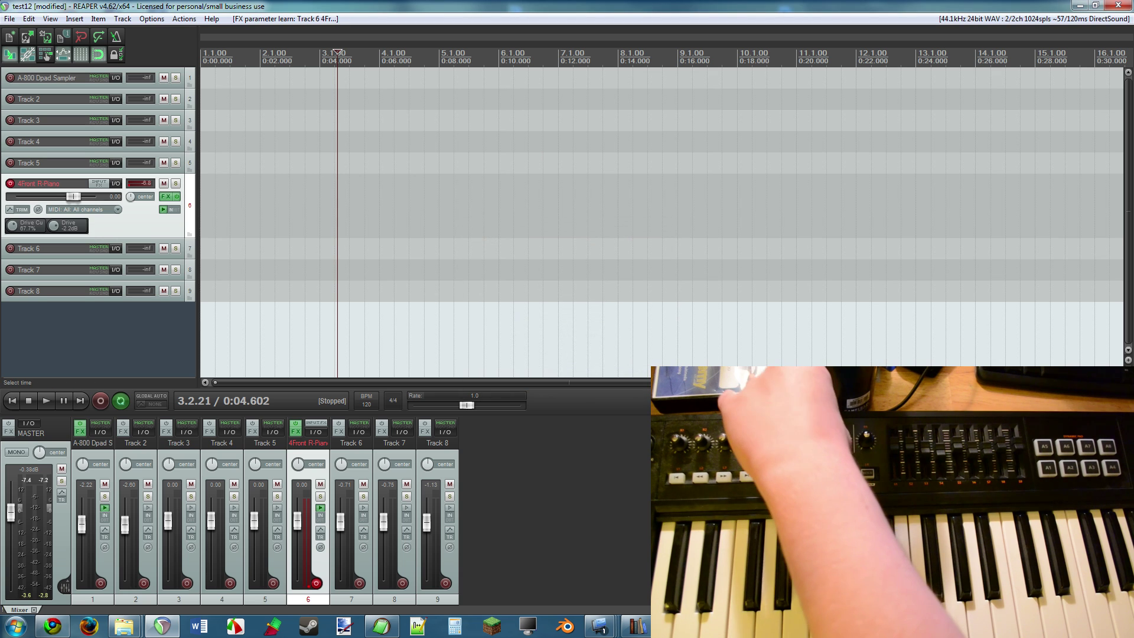